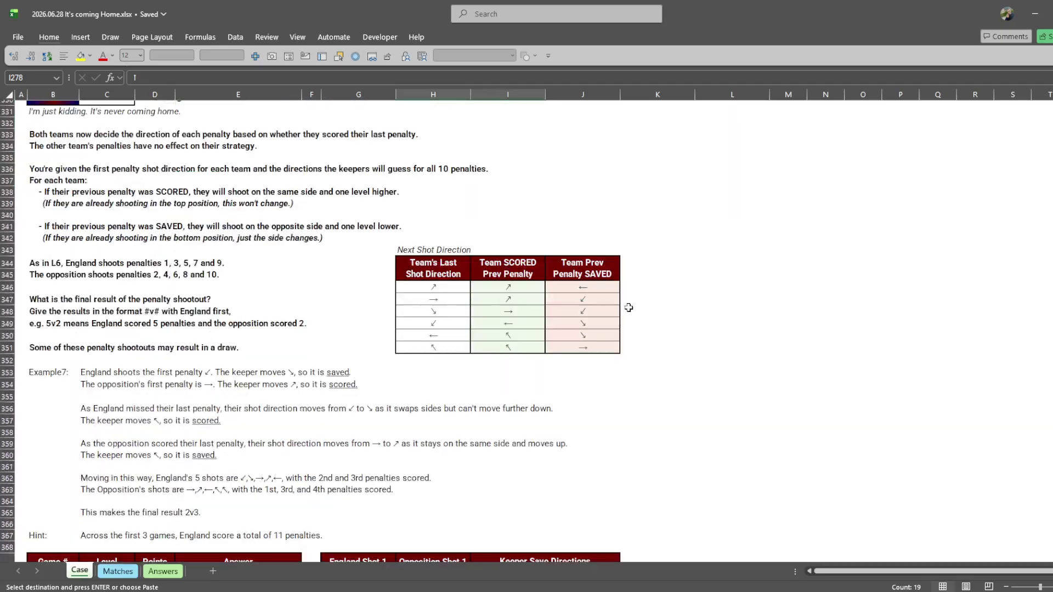
Step: Copy the Level 6 table of corresponding shot/save directions for a SAVED penalty to K343, beside the Next Shot Direction table
{"action": "left_click", "coordinate": [712, 241]}
{"action": "key", "text": "Escape"}
{"action": "left_click", "coordinate": [680, 240]}
{"action": "scroll", "coordinate": [682, 251], "scroll_direction": "up", "scroll_amount": 16}
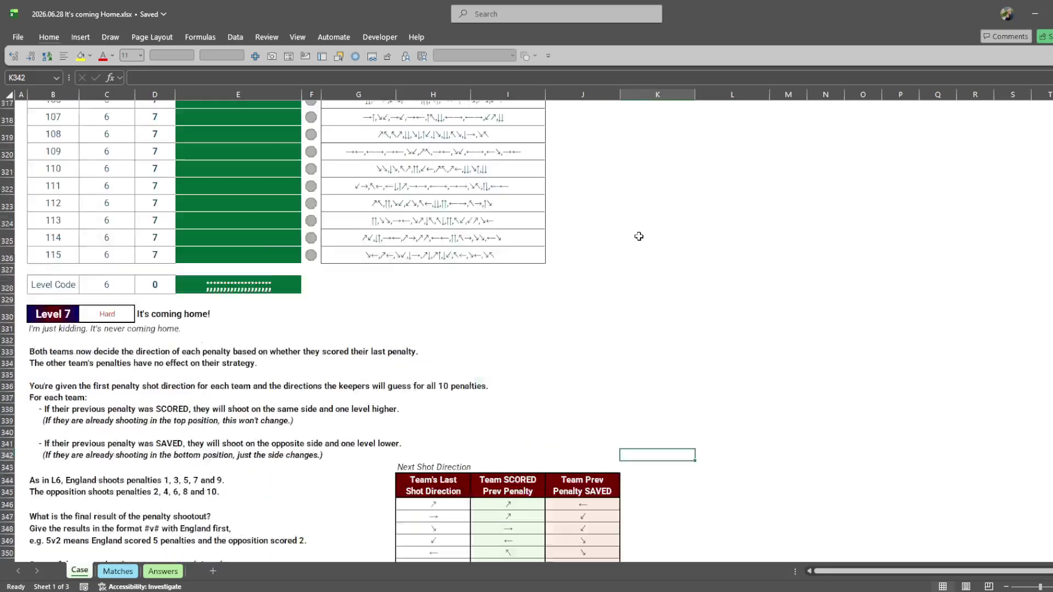
{"action": "left_click", "coordinate": [505, 156]}
{"action": "key", "text": "ctrl+a"}
{"action": "key", "text": "ctrl+c"}
{"action": "scroll", "coordinate": [646, 291], "scroll_direction": "down", "scroll_amount": 6}
{"action": "scroll", "coordinate": [682, 388], "scroll_direction": "down", "scroll_amount": 10}
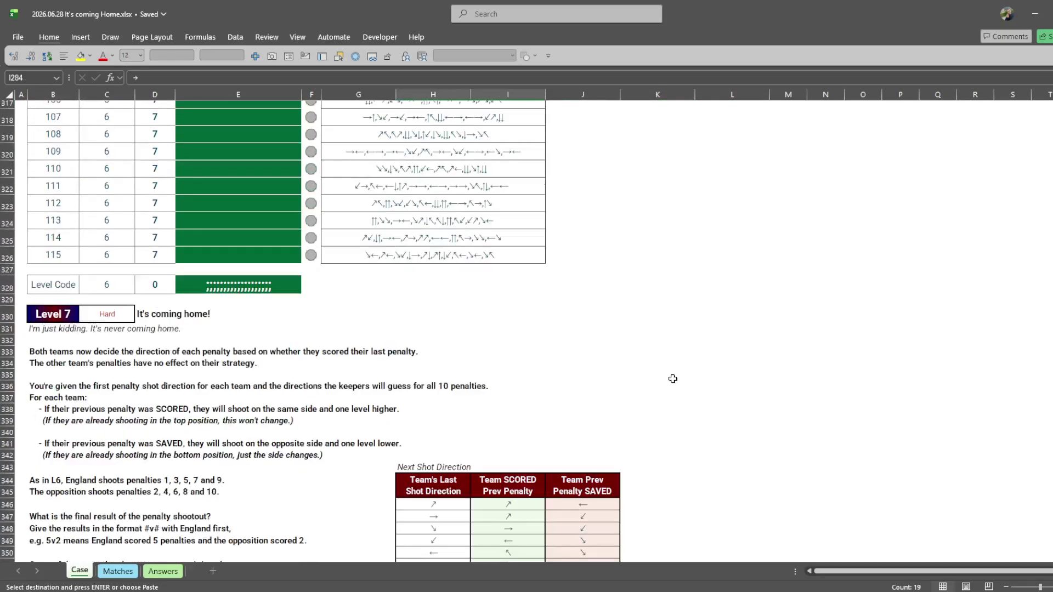
{"action": "left_click", "coordinate": [693, 287]}
{"action": "key", "text": "ctrl+v"}
Step: Move the copied shot/save direction table so that it starts at L342
{"action": "key", "text": "ctrl+x"}
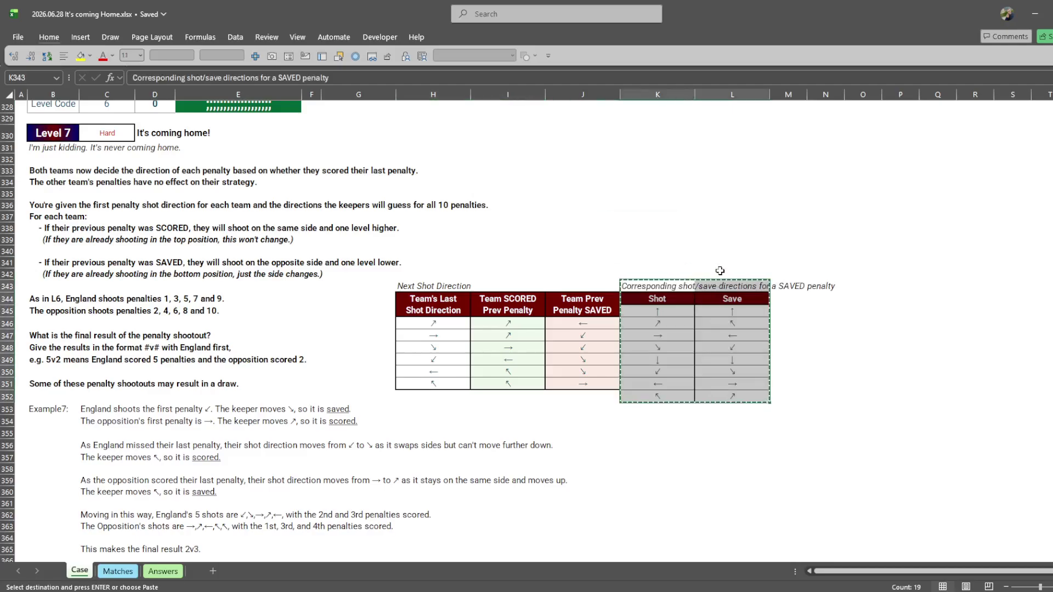
{"action": "left_click", "coordinate": [721, 272]}
{"action": "key", "text": "ctrl+v"}
{"action": "left_click", "coordinate": [730, 326]}
{"action": "scroll", "coordinate": [727, 327], "scroll_direction": "down", "scroll_amount": 4}
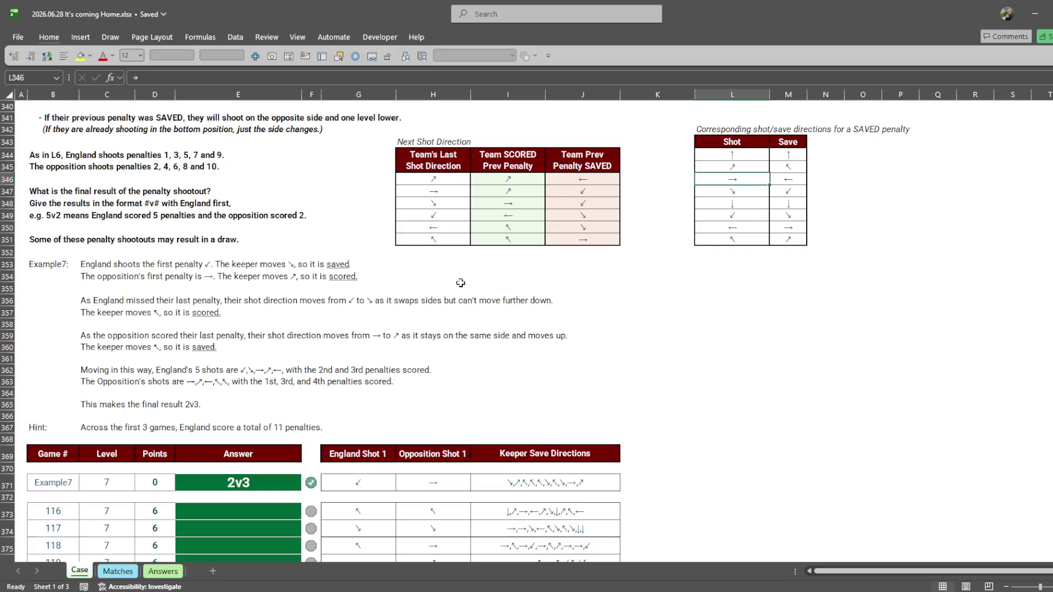
Step: Examine Example7's first shots and keeper save directions against the shot/save table and the explanation of England's first penalty
{"action": "left_click", "coordinate": [391, 497]}
{"action": "left_click", "coordinate": [382, 484]}
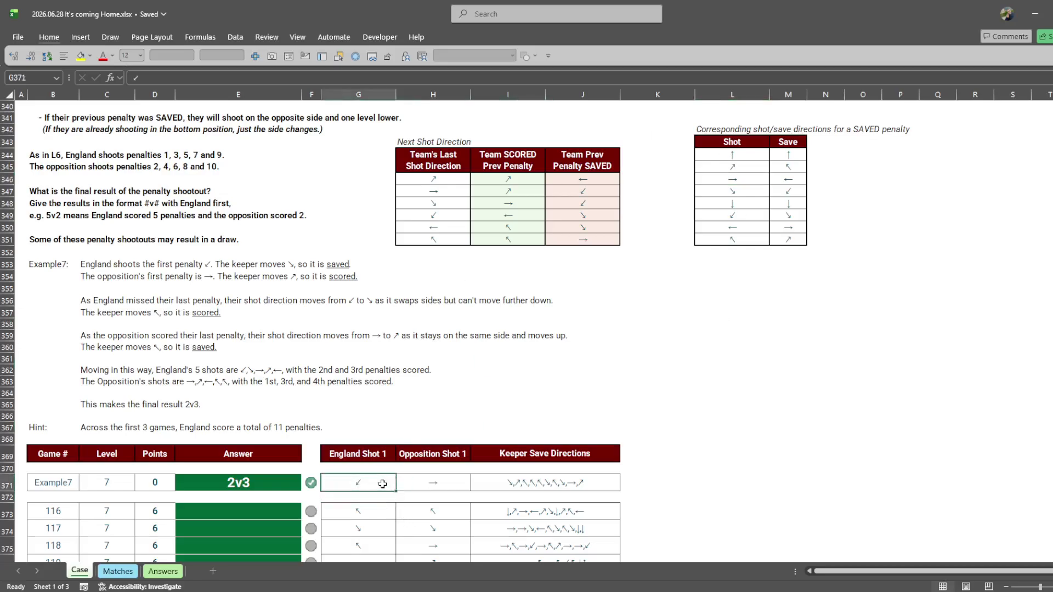
{"action": "left_click_drag", "start_coordinate": [430, 496], "coordinate": [381, 528]}
{"action": "left_click", "coordinate": [365, 469]}
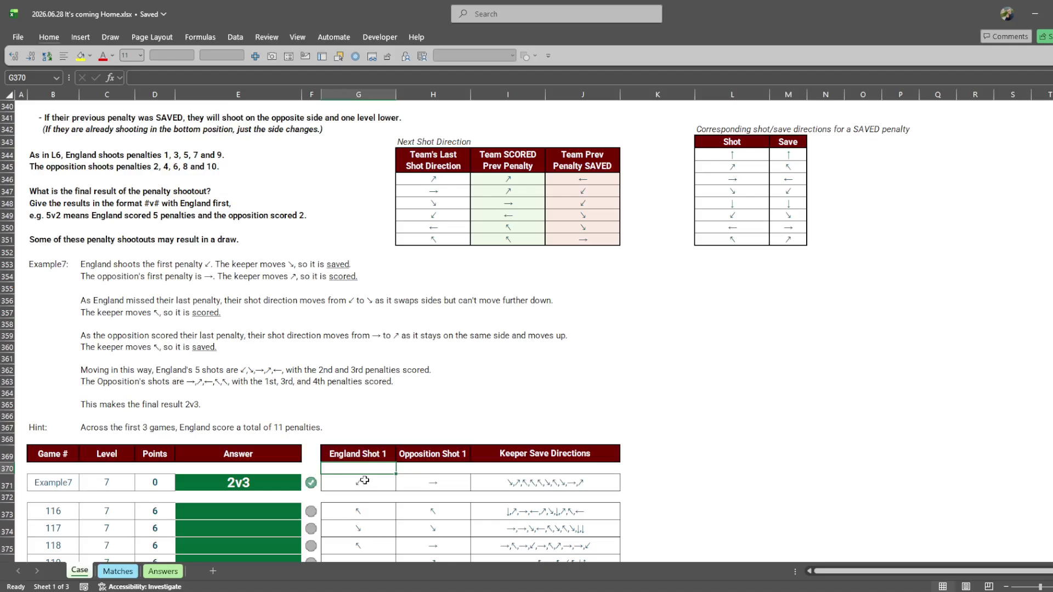
{"action": "left_click", "coordinate": [499, 479]}
{"action": "double_click", "coordinate": [504, 485]}
{"action": "left_click_drag", "start_coordinate": [502, 484], "coordinate": [510, 484]}
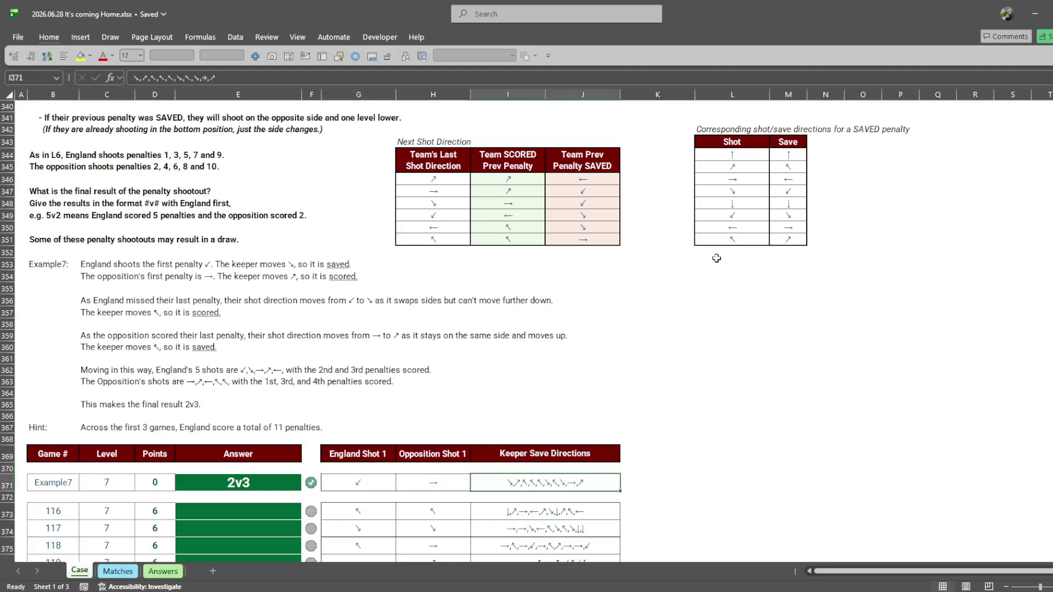
{"action": "key", "text": "Escape"}
{"action": "left_click", "coordinate": [734, 215]}
{"action": "left_click", "coordinate": [773, 216]}
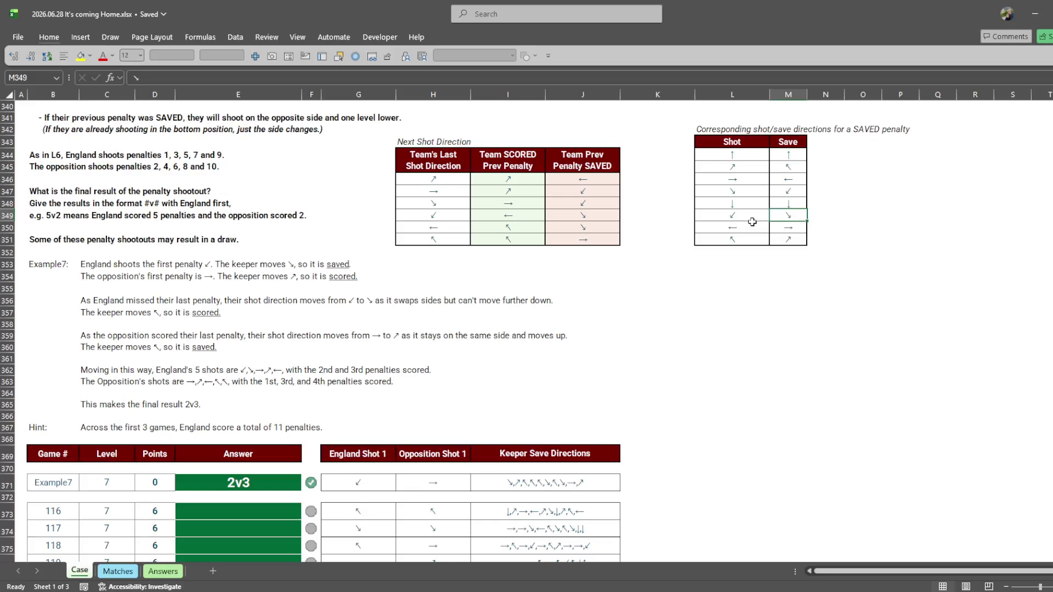
{"action": "left_click_drag", "start_coordinate": [751, 220], "coordinate": [782, 222]}
{"action": "left_click", "coordinate": [156, 289]}
{"action": "left_click", "coordinate": [115, 264]}
{"action": "left_click_drag", "start_coordinate": [116, 264], "coordinate": [356, 264]}
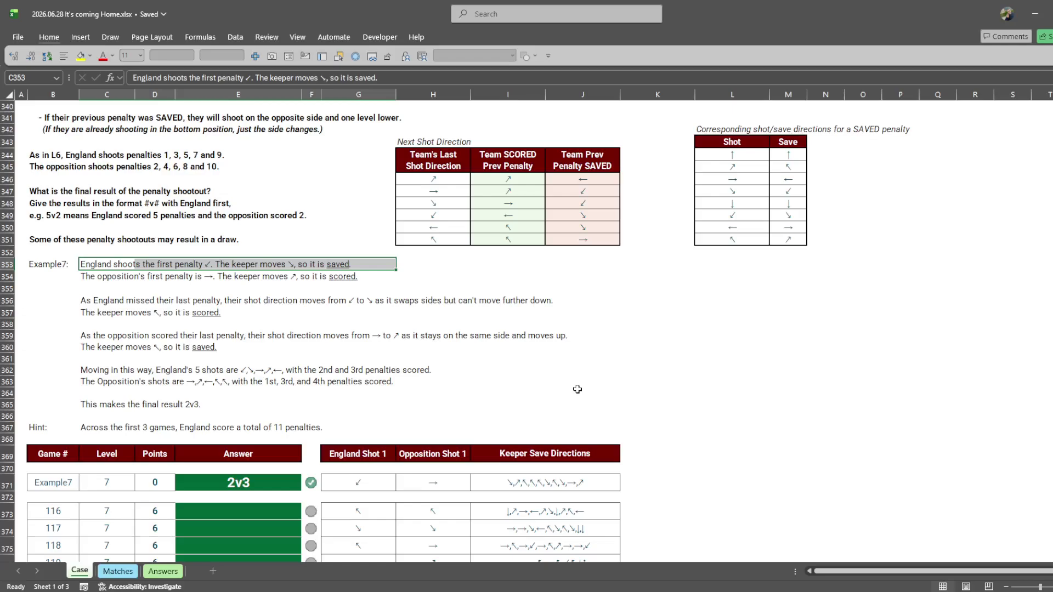
Step: Begin a LET formula in K371 that defines a as TEXTSPLIT(I371,",")
{"action": "scroll", "coordinate": [546, 417], "scroll_direction": "down", "scroll_amount": 2}
{"action": "left_click", "coordinate": [675, 415]}
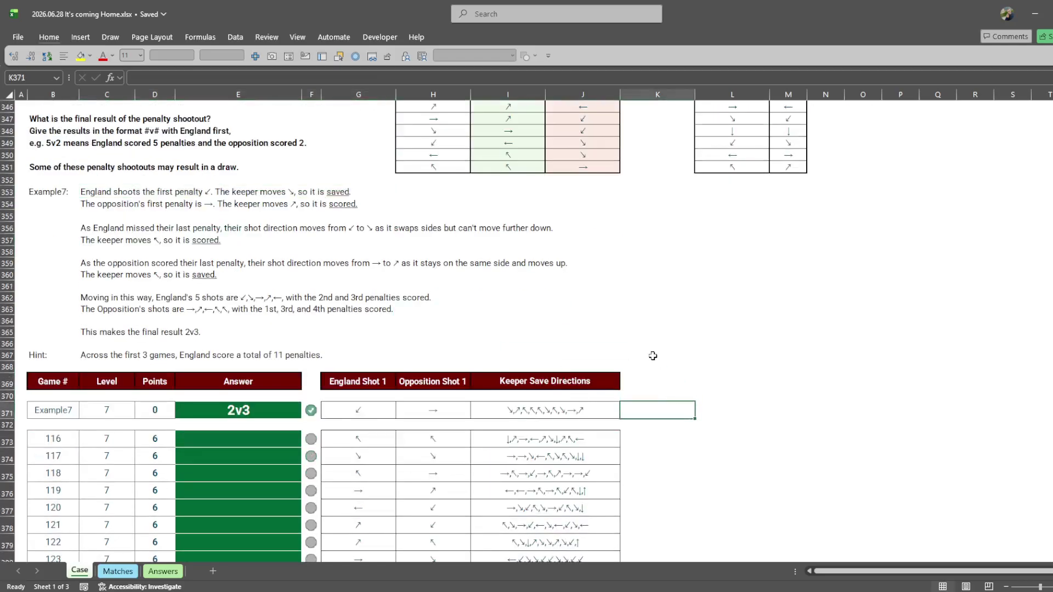
{"action": "key", "text": "ctrl+F3"}
{"action": "key", "text": "Escape"}
{"action": "type", "text": "="}
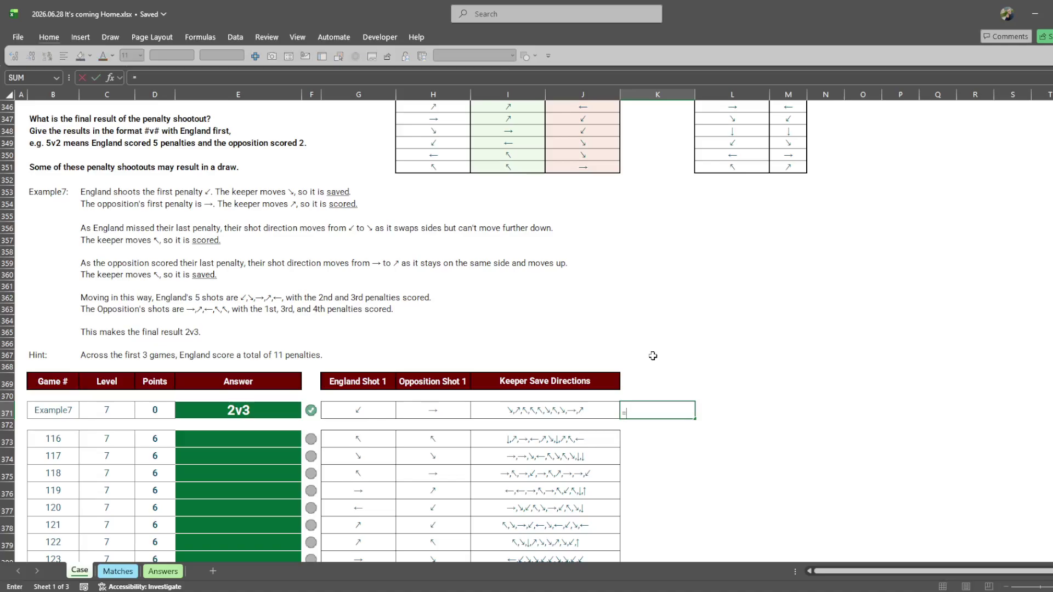
{"action": "type", "text": "LET("}
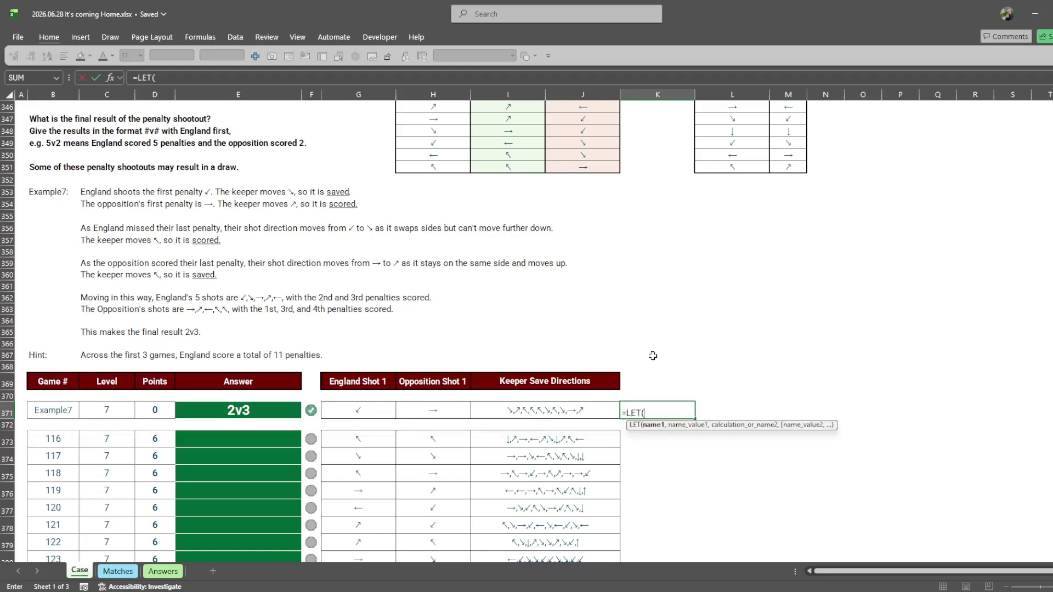
{"action": "type", "text": "a,textspl"}
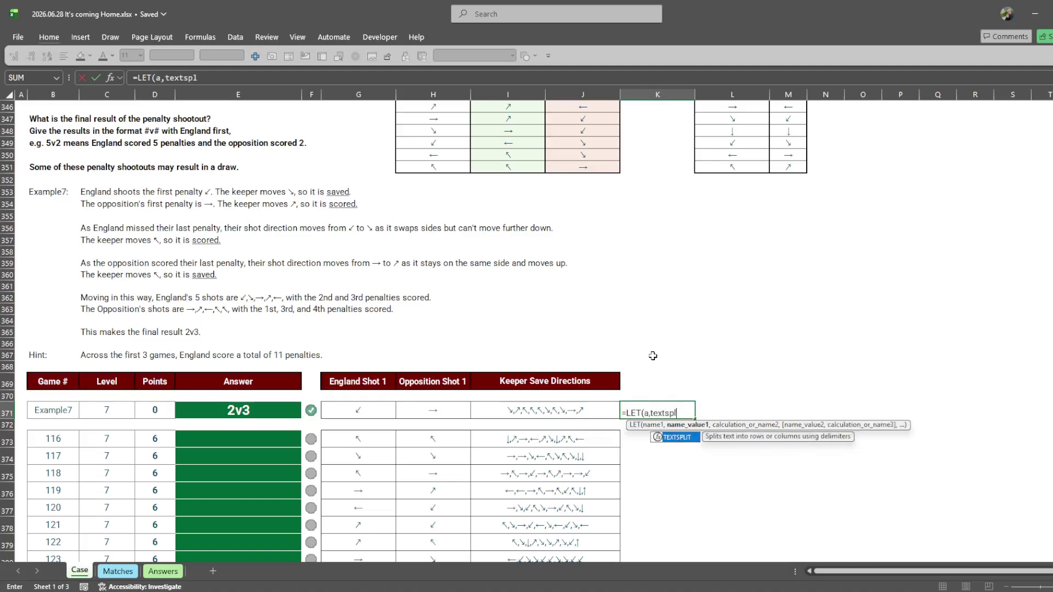
{"action": "key", "text": "Tab"}
{"action": "key", "text": "Left"}
{"action": "key", "text": "Left"}
{"action": "type", "text": ",\";\""}
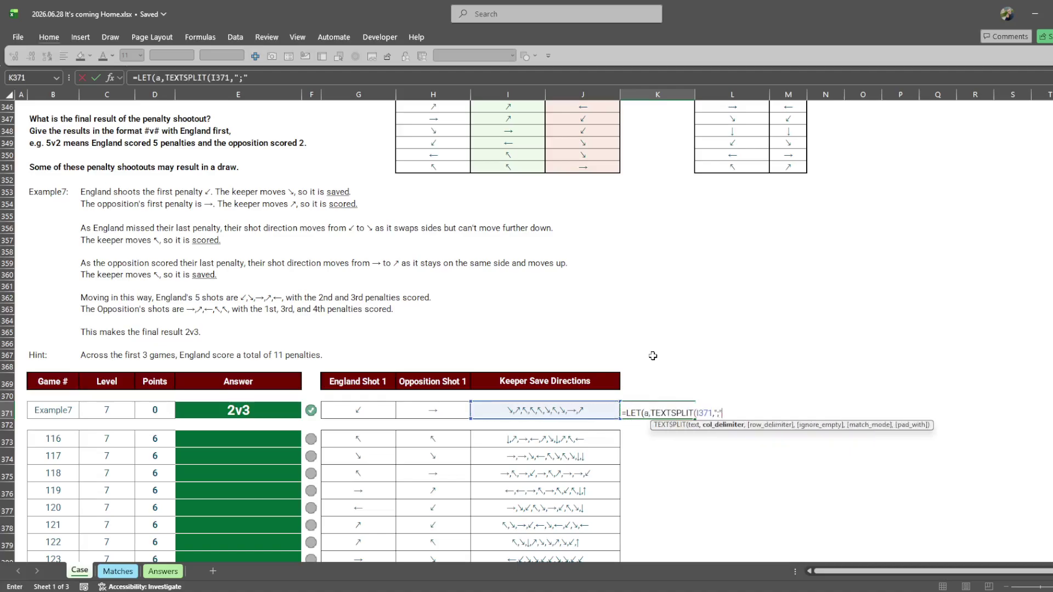
{"action": "key", "text": "BackSpace"}
{"action": "key", "text": "BackSpace"}
{"action": "type", "text": ",\"),"}
Step: Define wr as WRAPCOLS(a,2) on a new line of the formula and return wr
{"action": "key", "text": "alt+Return"}
{"action": "type", "text": "w"}
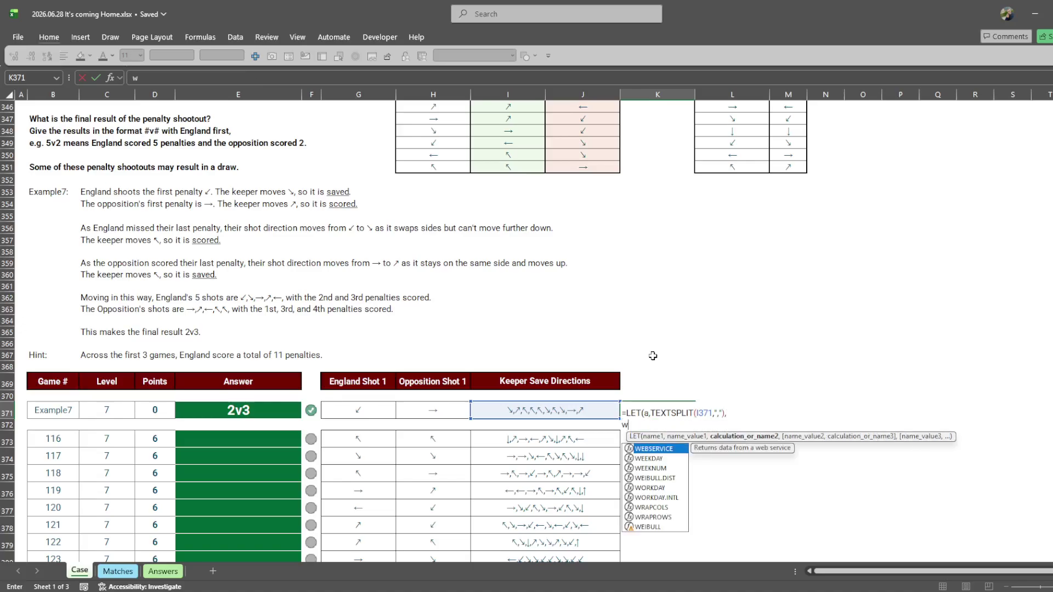
{"action": "type", "text": "r,wrapc"}
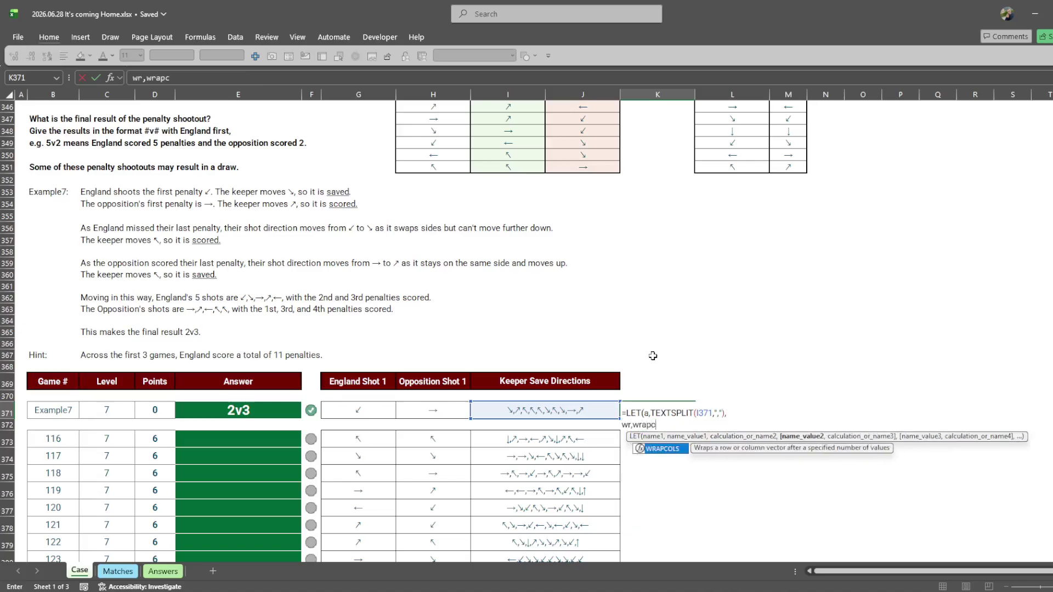
{"action": "key", "text": "Tab"}
{"action": "type", "text": "a,"}
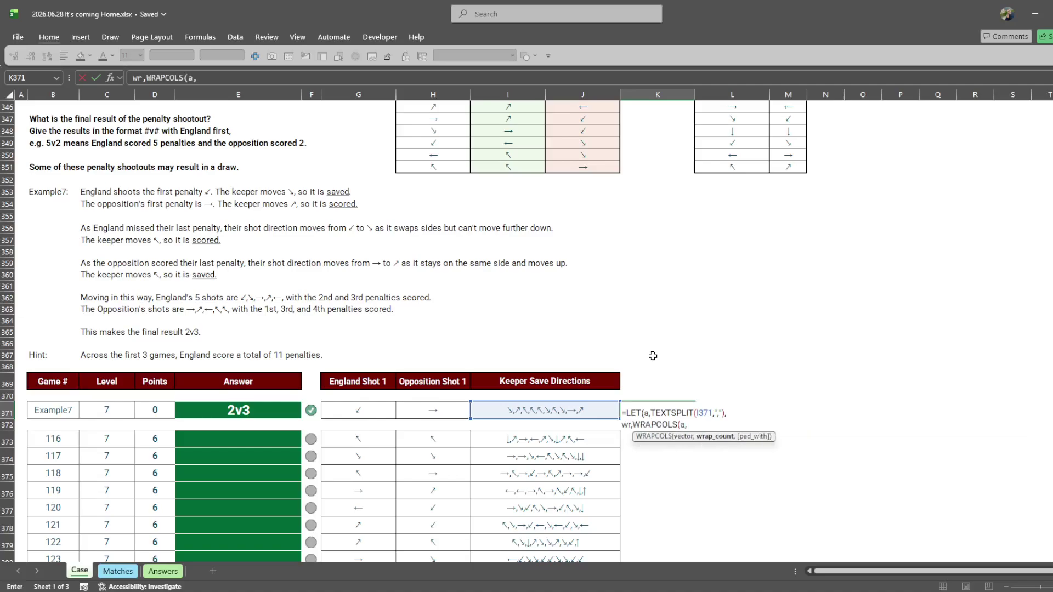
{"action": "type", "text": "2),wr)"}
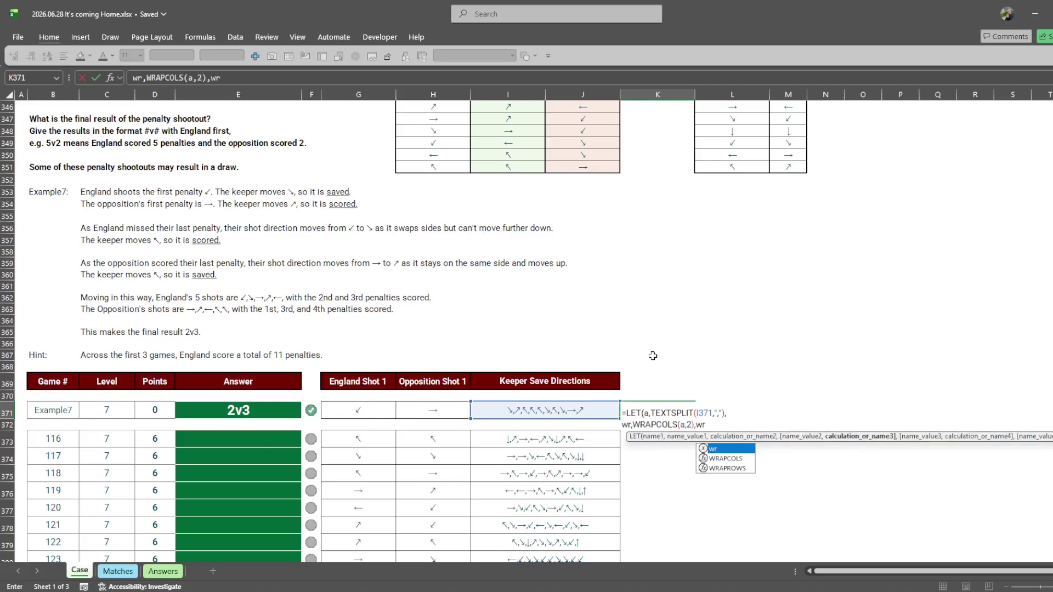
{"action": "key", "text": "Return"}
Step: Check the wrapped keeper directions against each team's first shot and the penalty order described in rows 344 and 345
{"action": "key", "text": "Up"}
{"action": "key", "text": "Right"}
{"action": "key", "text": "Left"}
{"action": "key", "text": "Left"}
{"action": "key", "text": "Left"}
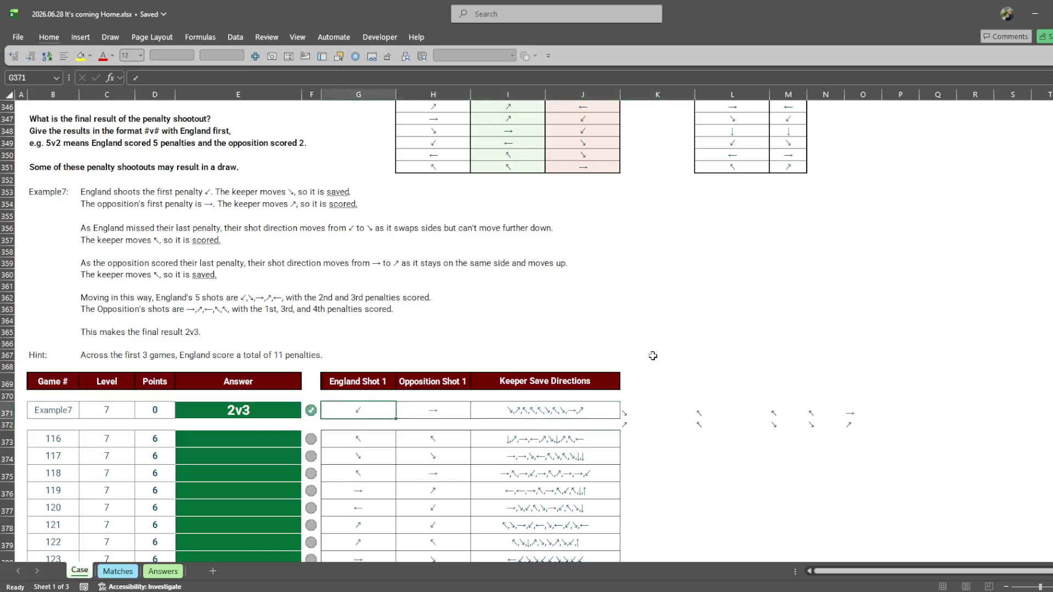
{"action": "key", "text": "Right"}
{"action": "key", "text": "Right"}
{"action": "key", "text": "Right"}
{"action": "key", "text": "Right"}
{"action": "key", "text": "Right"}
{"action": "key", "text": "Right"}
{"action": "key", "text": "Right"}
{"action": "key", "text": "Right"}
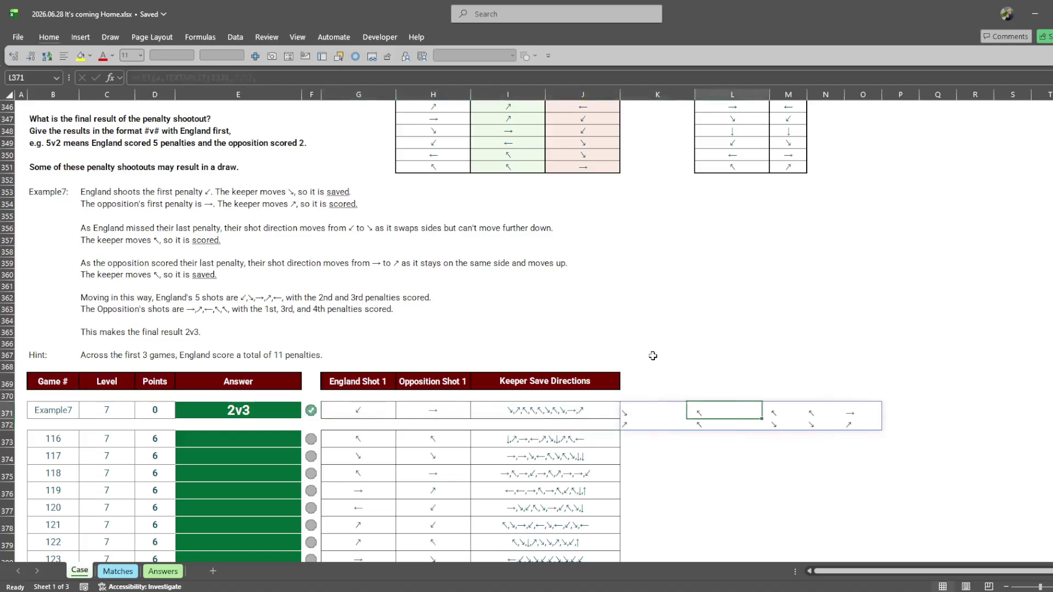
{"action": "key", "text": "Down"}
{"action": "key", "text": "Left"}
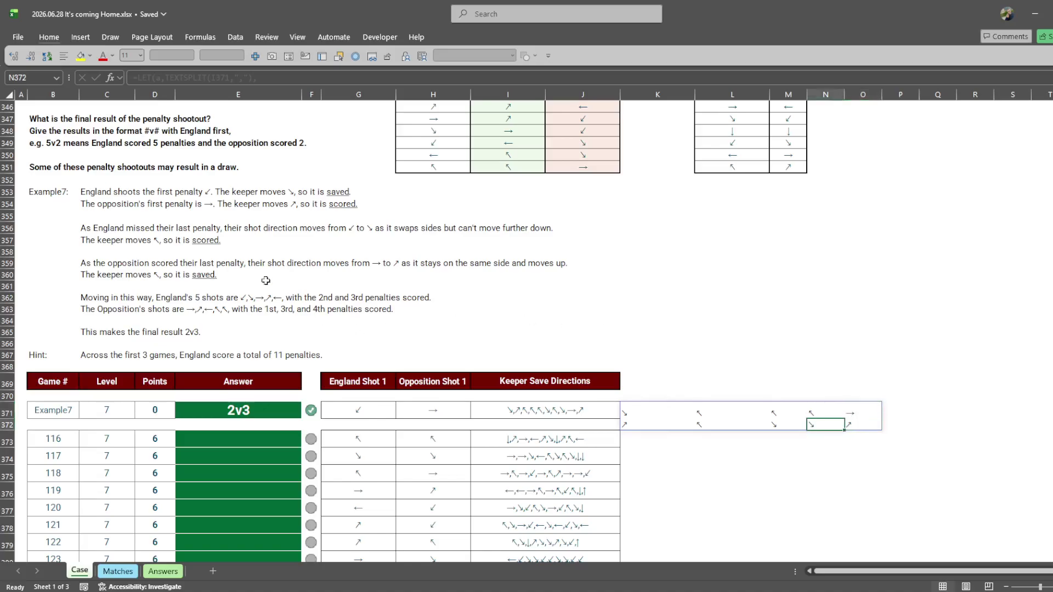
{"action": "scroll", "coordinate": [145, 207], "scroll_direction": "up", "scroll_amount": 2}
{"action": "mouse_move", "coordinate": [69, 166]}
{"action": "left_mouse_down"}
{"action": "mouse_move", "coordinate": [87, 165]}
{"action": "mouse_move", "coordinate": [85, 154]}
{"action": "left_mouse_up"}
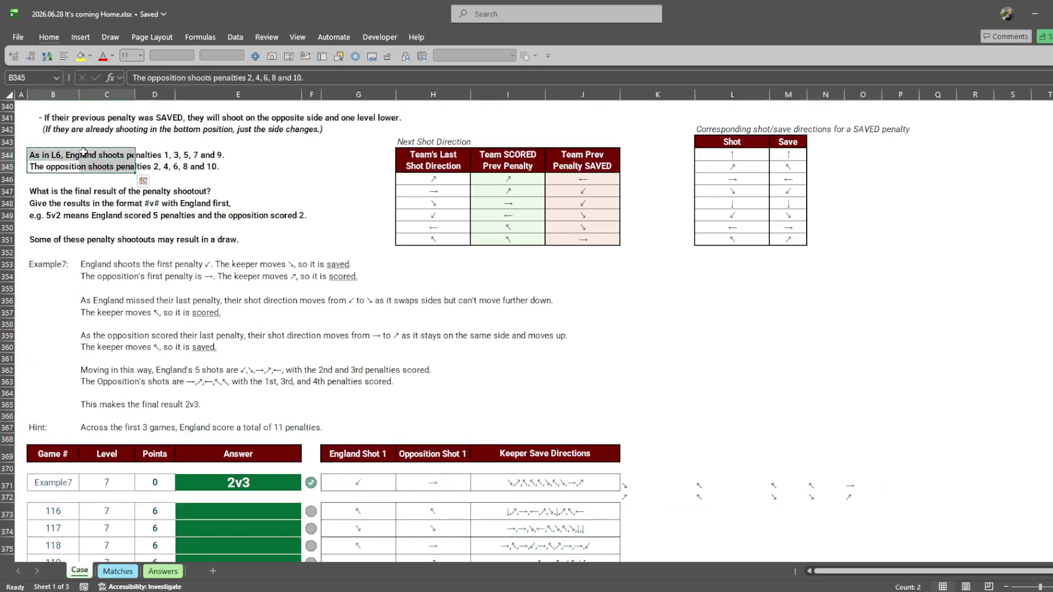
Step: Replace the final wr in K371's formula with REDUCE("",{1,2},LAMBDA(i,c, on a new line
{"action": "scroll", "coordinate": [672, 423], "scroll_direction": "down", "scroll_amount": 2}
{"action": "left_click", "coordinate": [669, 405]}
{"action": "key", "text": "F2"}
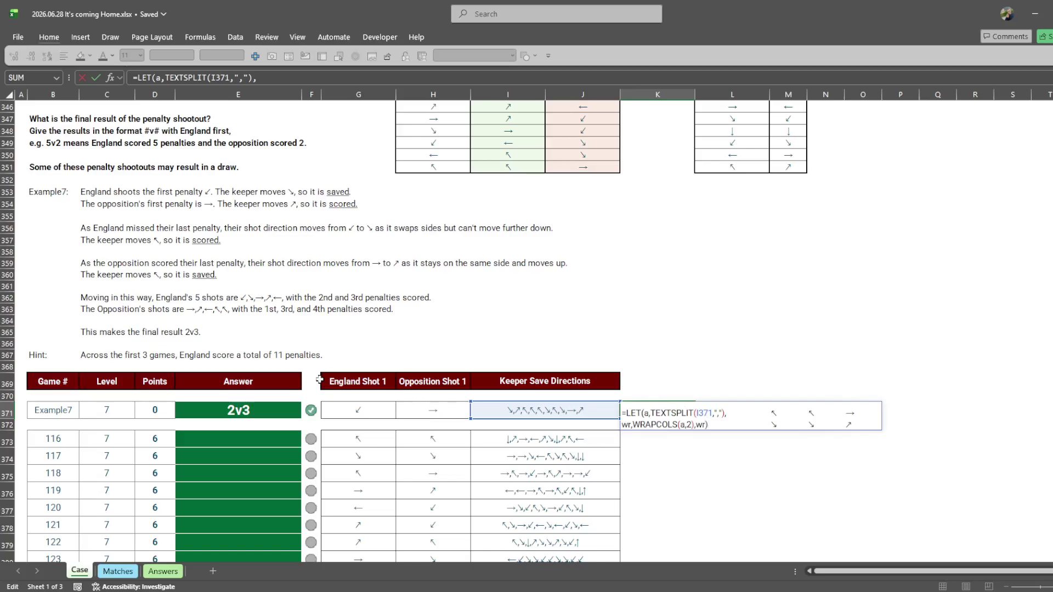
{"action": "left_click", "coordinate": [701, 425]}
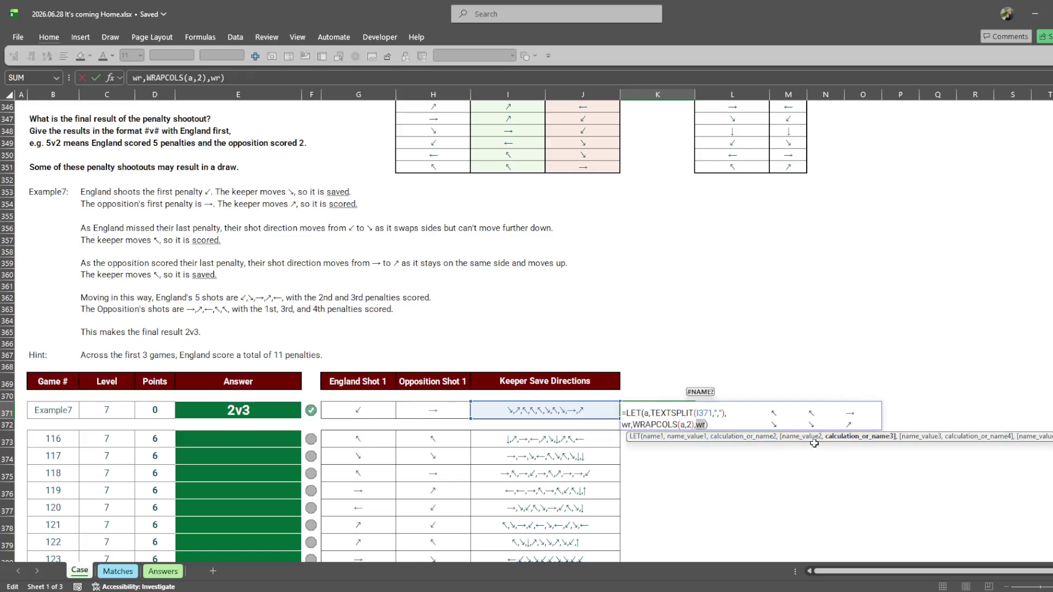
{"action": "key", "text": "alt+Return"}
{"action": "type", "text": "redu"}
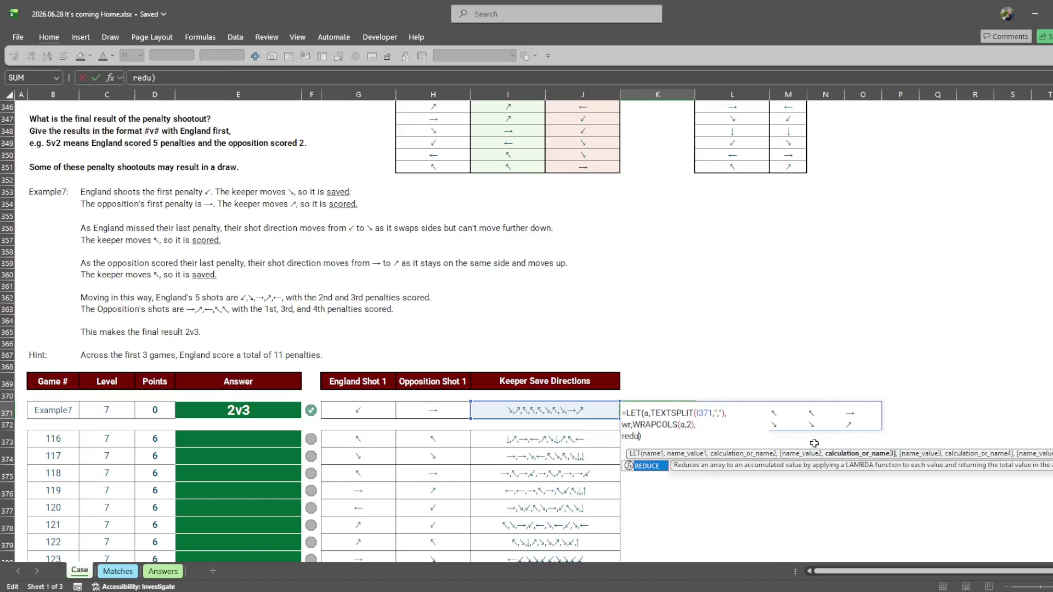
{"action": "key", "text": "Tab"}
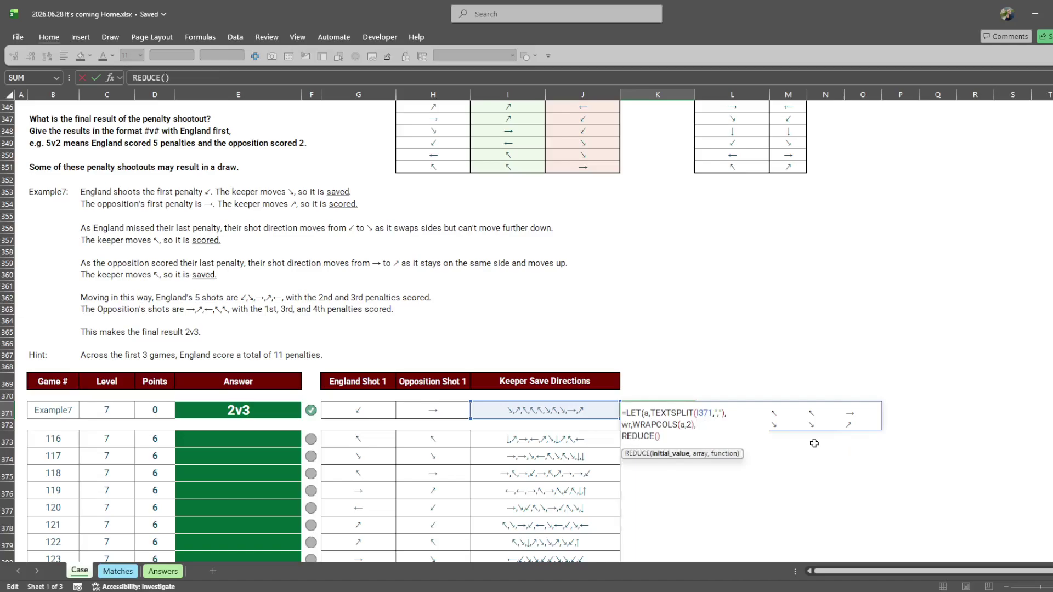
{"action": "type", "text": "\"\""}
{"action": "type", "text": ",{1,2},LAMBDA(i,c,"}
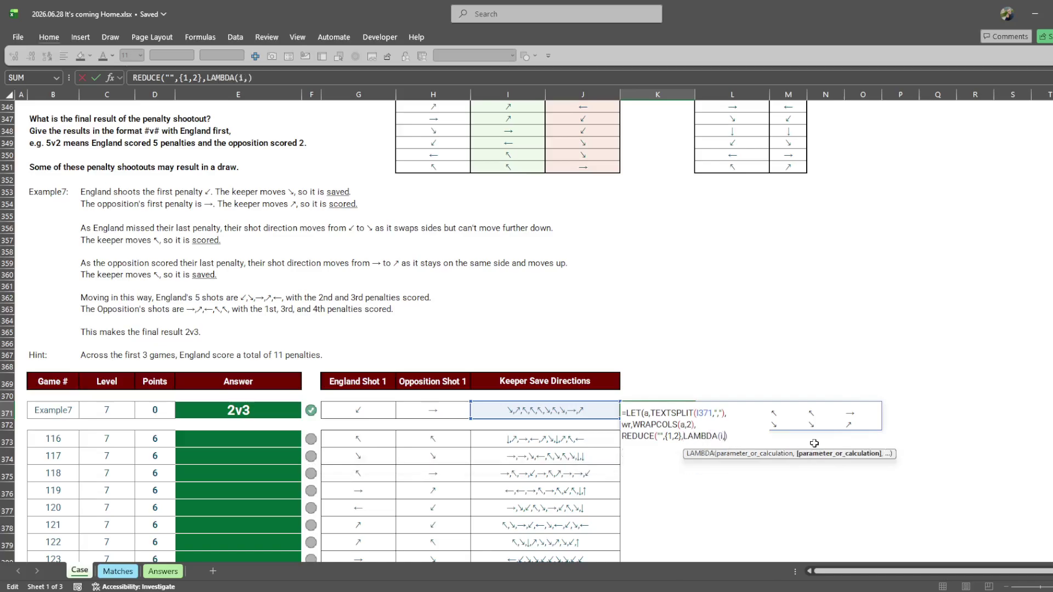
Step: On a new line of K371's formula, nest a REDUCE whose initial value is VSTACK(INDEX(G371:H371,c),0)
{"action": "key", "text": "alt+Return"}
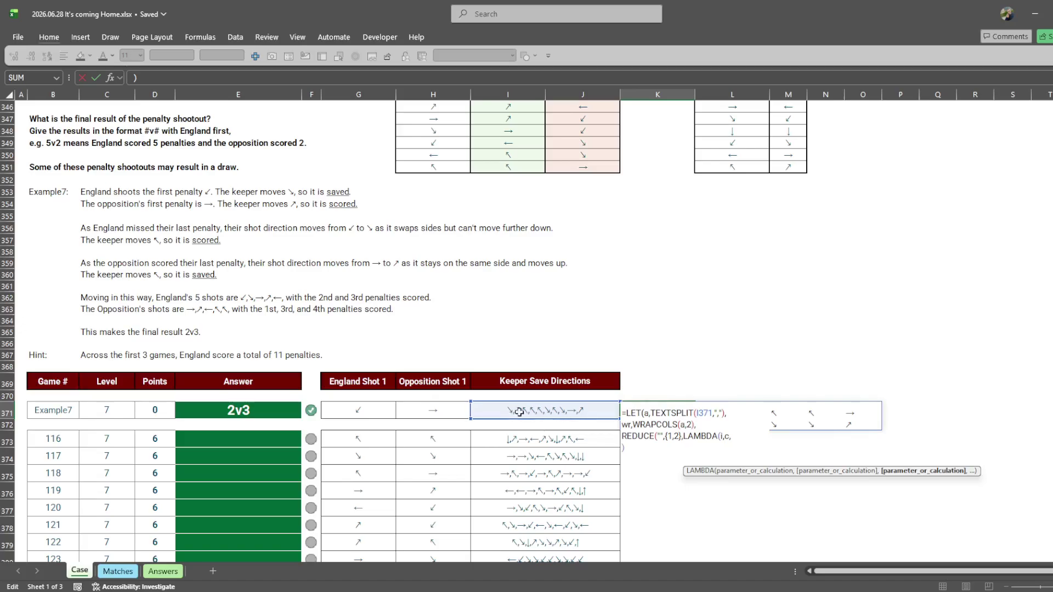
{"action": "type", "text": "reduc"}
{"action": "key", "text": "Tab"}
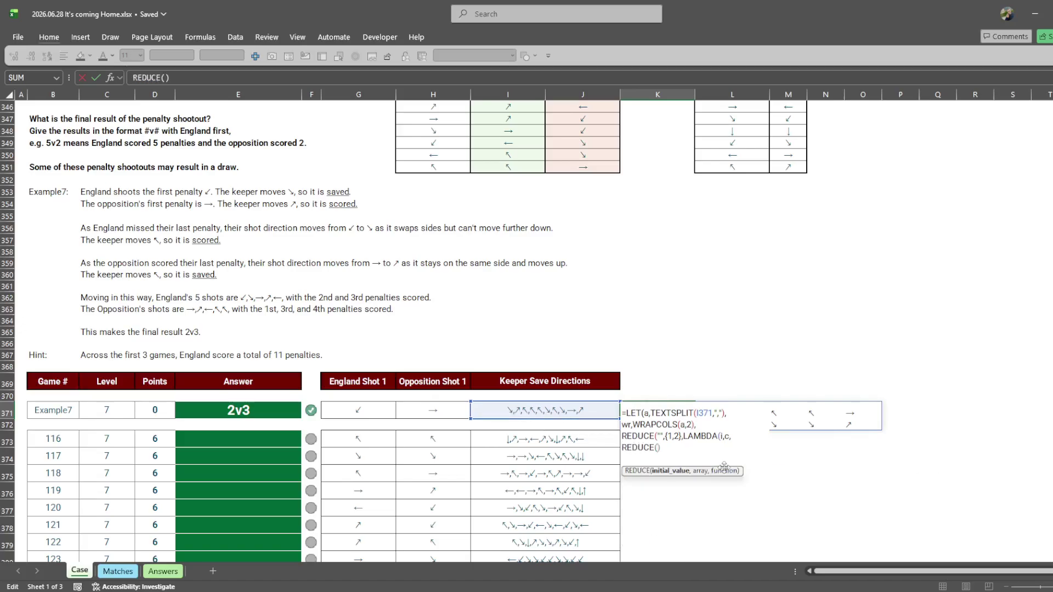
{"action": "type", "text": "VSTACK(INDEX("}
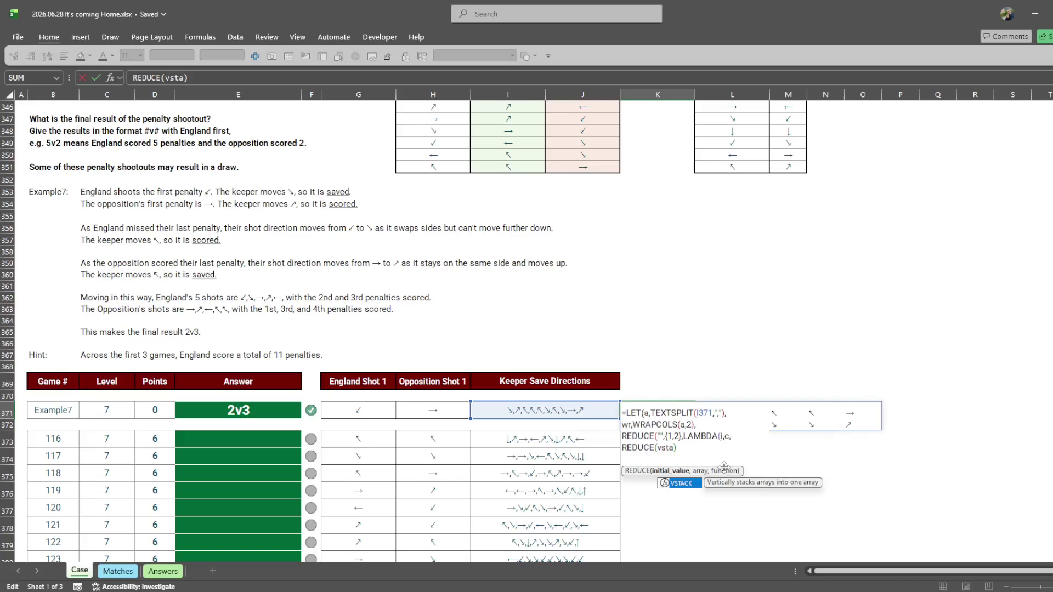
{"action": "left_click_drag", "start_coordinate": [354, 416], "coordinate": [433, 409]}
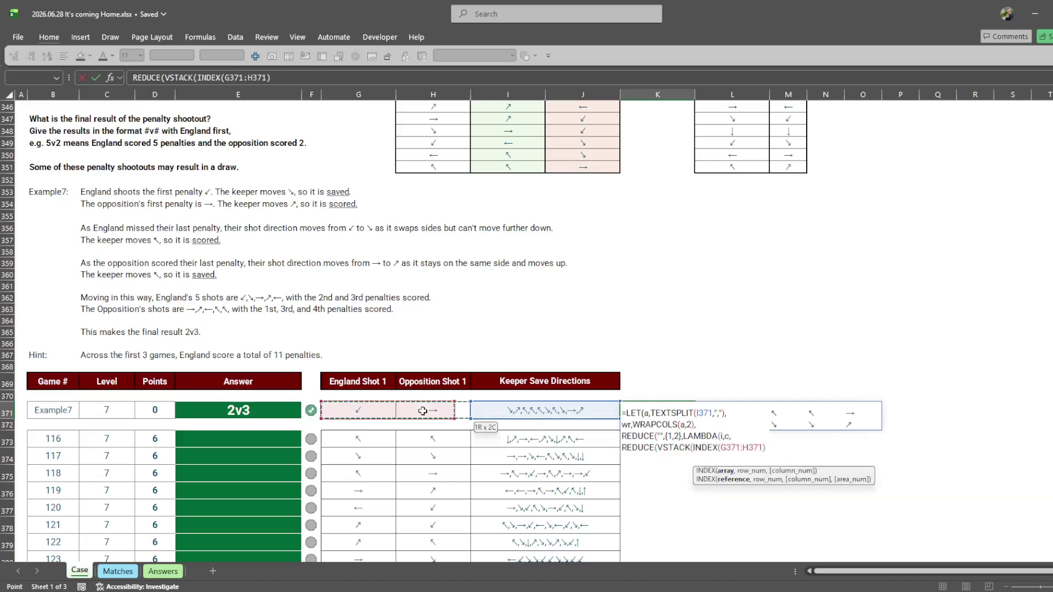
{"action": "type", "text": "m,"}
{"action": "key", "text": "BackSpace"}
{"action": "key", "text": "BackSpace"}
{"action": "type", "text": ",c)"}
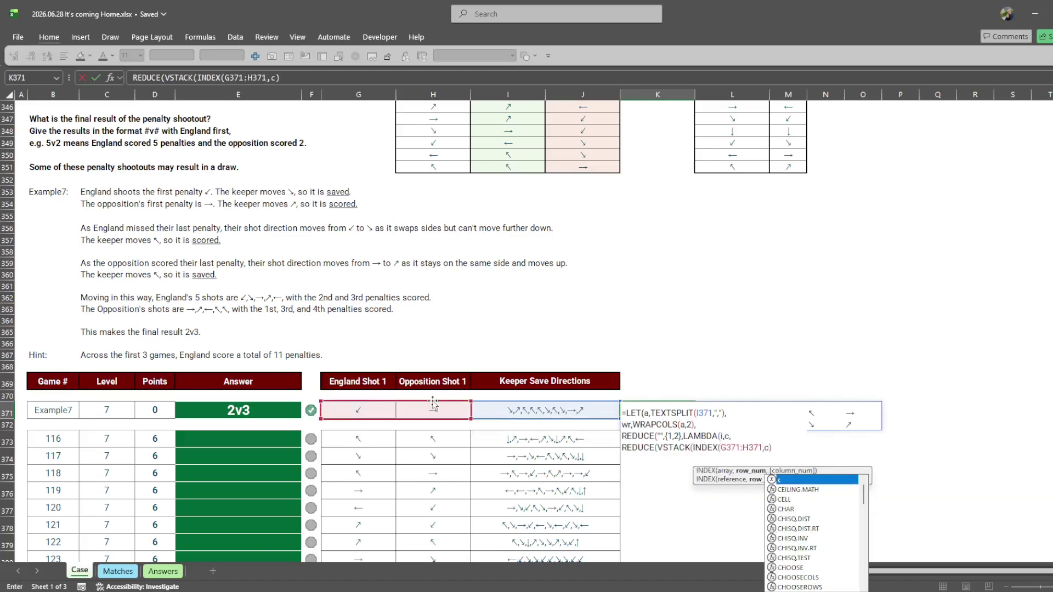
{"action": "type", "text": ",0"}
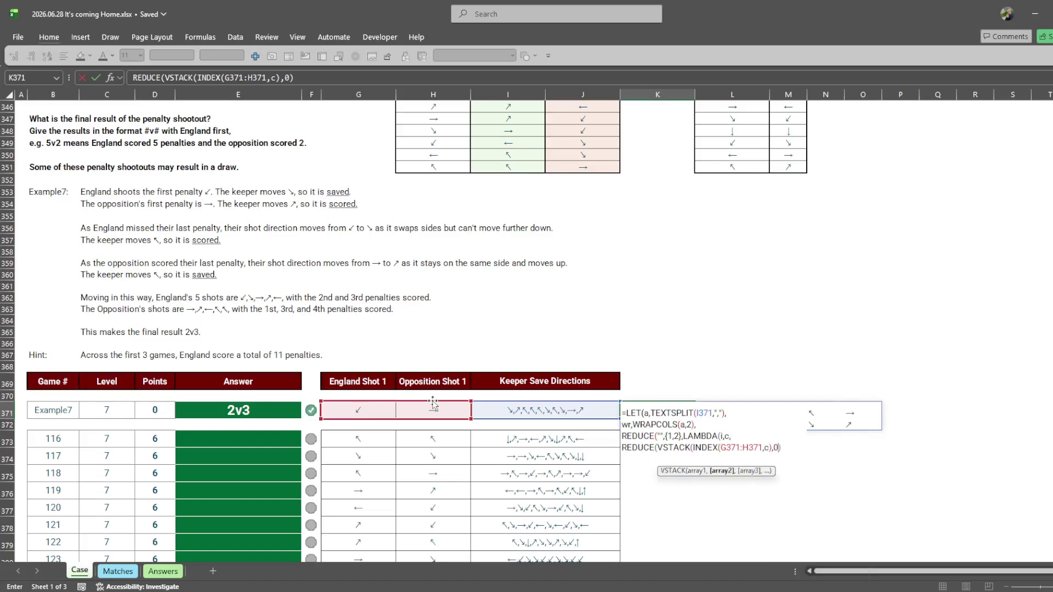
{"action": "type", "text": "),"}
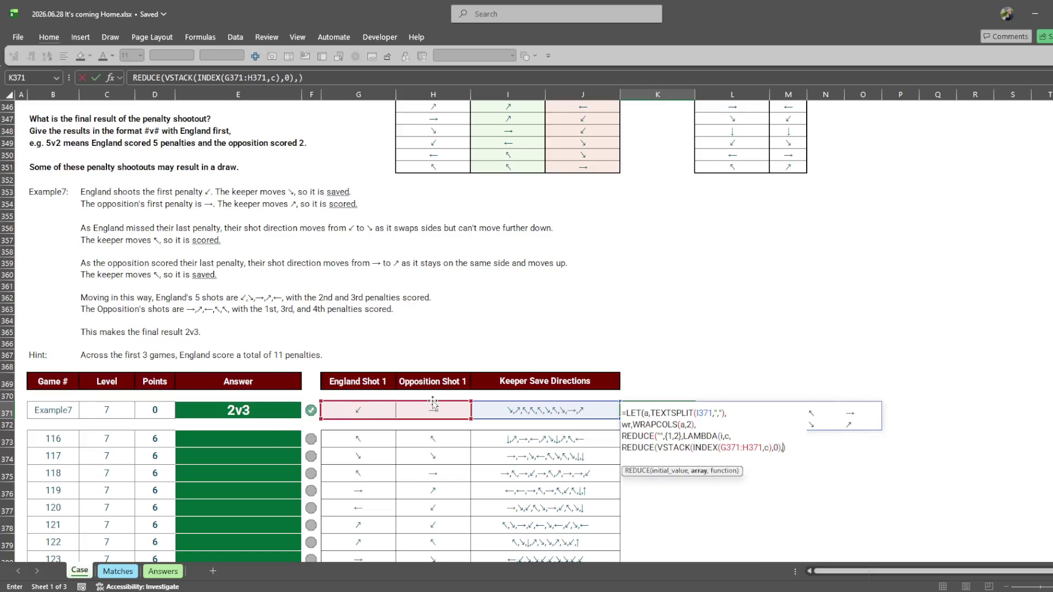
Step: Give the inner REDUCE the array INDEX(wr,c,) and open its function with LAMBDA(i,c, followed by blank lines
{"action": "type", "text": "INDEX("}
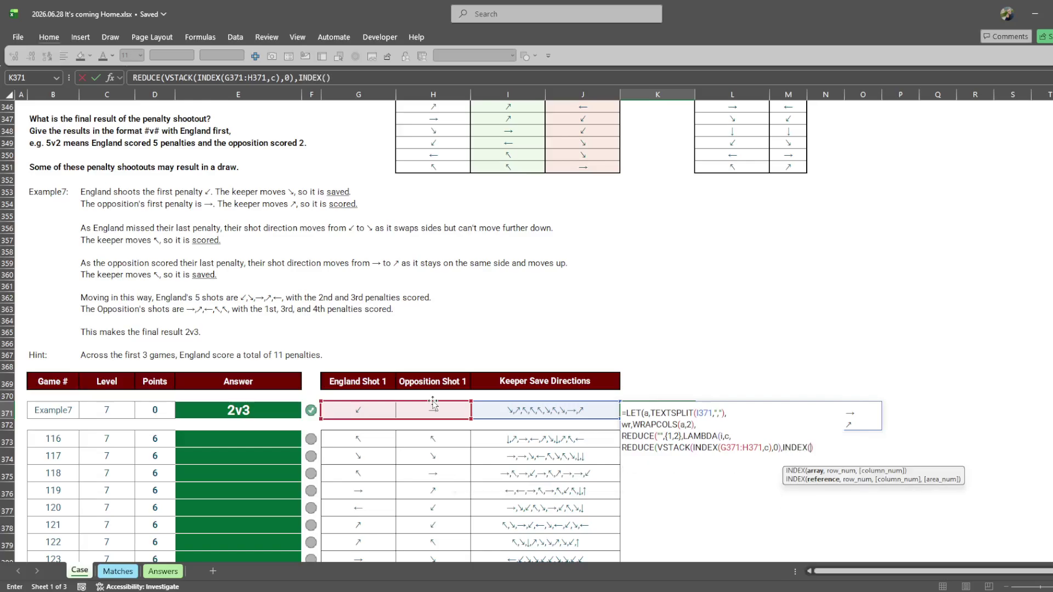
{"action": "type", "text": "wr,"}
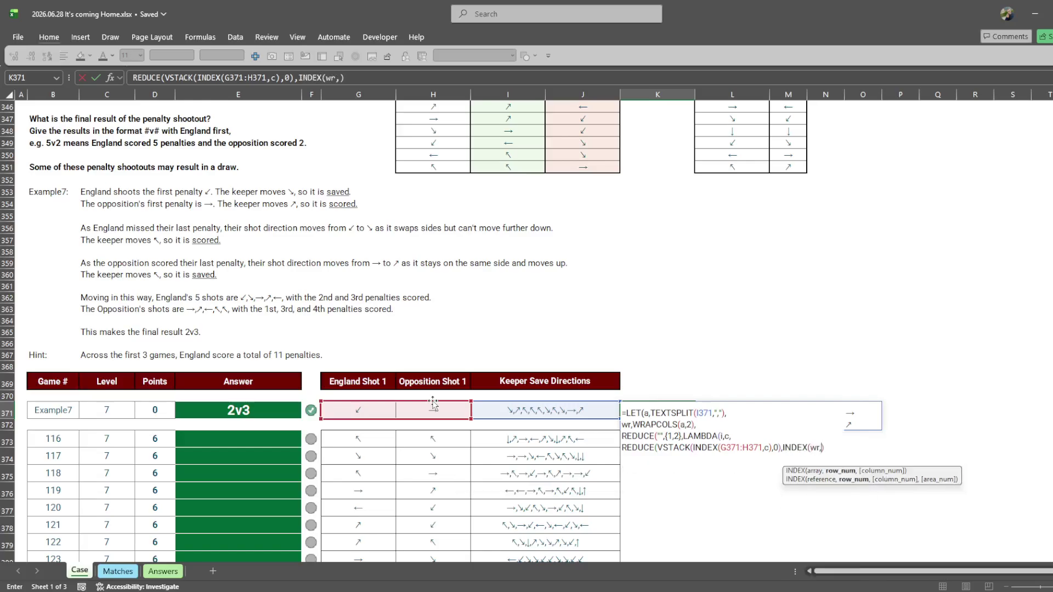
{"action": "type", "text": "c,)"}
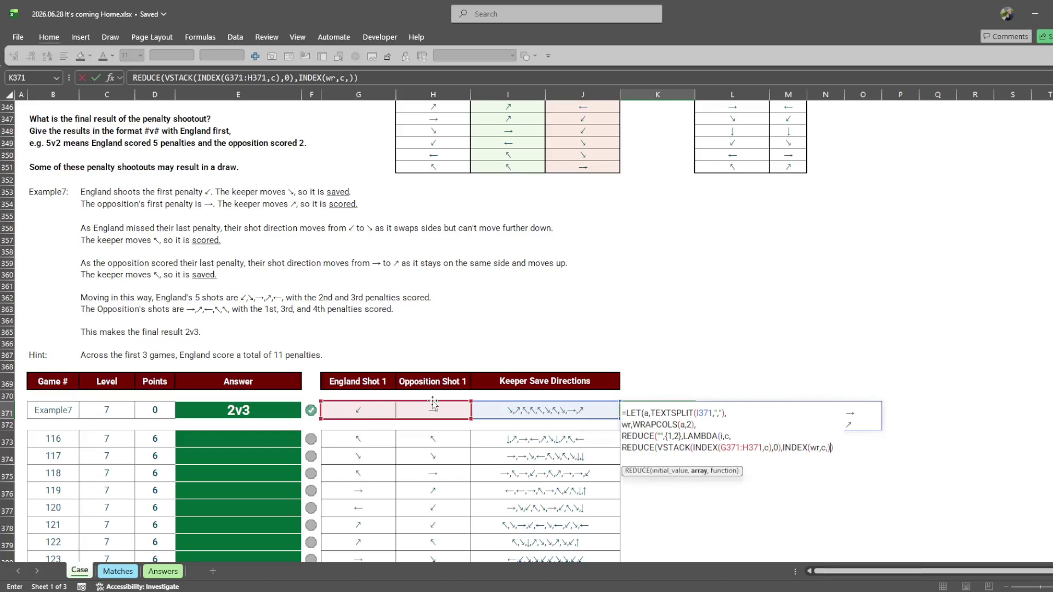
{"action": "type", "text": ",LAMBDA(i,c,"}
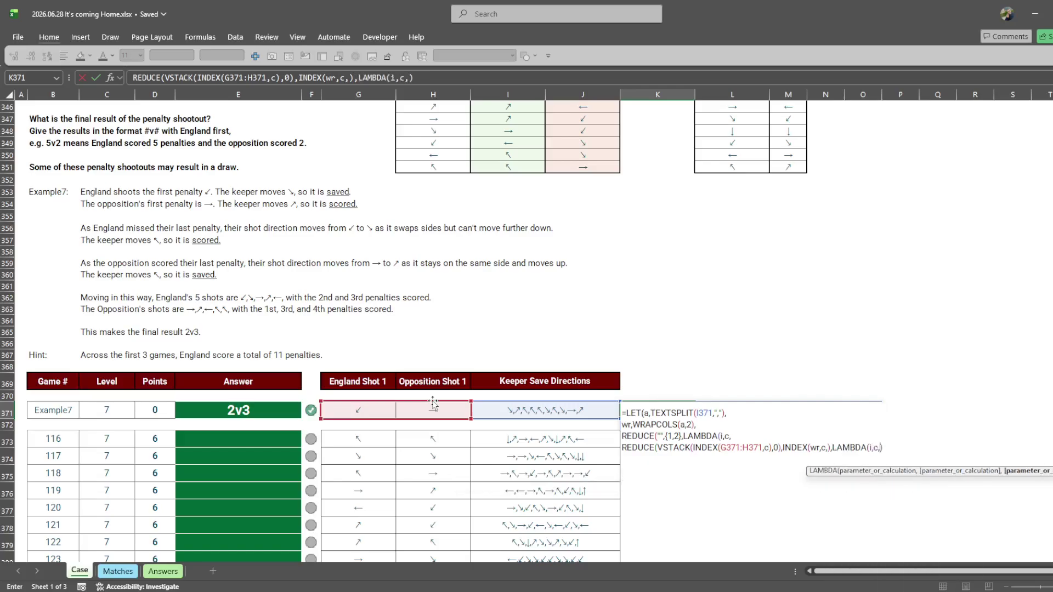
{"action": "key", "text": "alt+Return"}
{"action": "key", "text": "alt+Return"}
Step: Review the inner REDUCE's initial value in K371's formula, from the INDEX of the first shots to the stacked 0
{"action": "left_click_drag", "start_coordinate": [717, 436], "coordinate": [743, 448]}
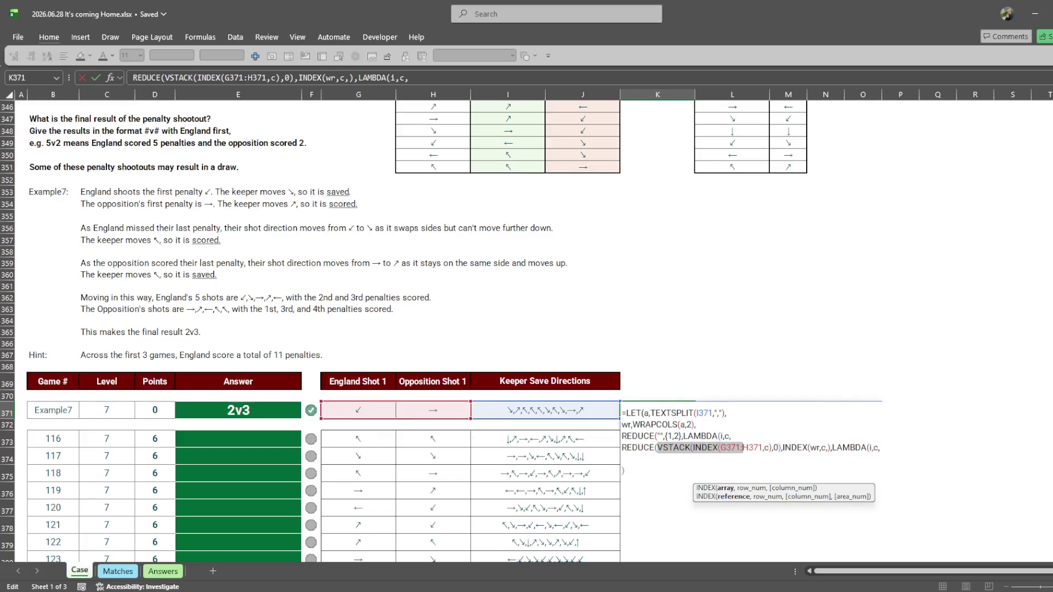
{"action": "key", "text": "Right"}
{"action": "key", "text": "Right"}
{"action": "key", "text": "Right"}
{"action": "key", "text": "Right"}
{"action": "key", "text": "Right"}
{"action": "key", "text": "Right"}
{"action": "key", "text": "Right"}
{"action": "key", "text": "Right"}
{"action": "key", "text": "Right"}
{"action": "key", "text": "Right"}
{"action": "key", "text": "shift+Right"}
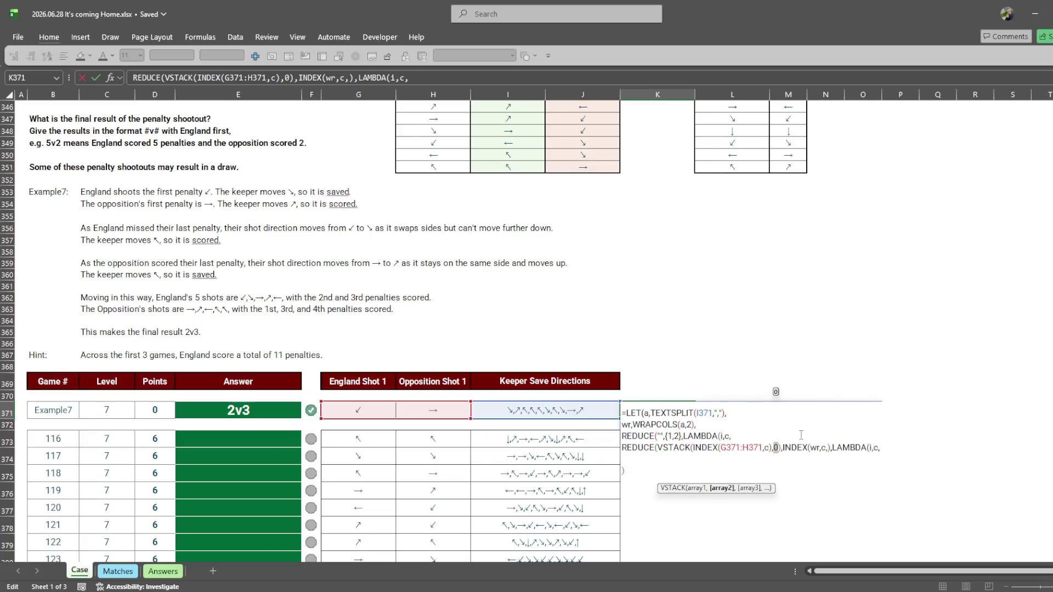
{"action": "triple_click", "coordinate": [776, 448]}
{"action": "double_click", "coordinate": [775, 448]}
Step: Inside the inner LAMBDA, begin a LET defining sh as INDEX(i,1) and, on a new line, go as INDEX(i,2)
{"action": "left_click", "coordinate": [688, 458]}
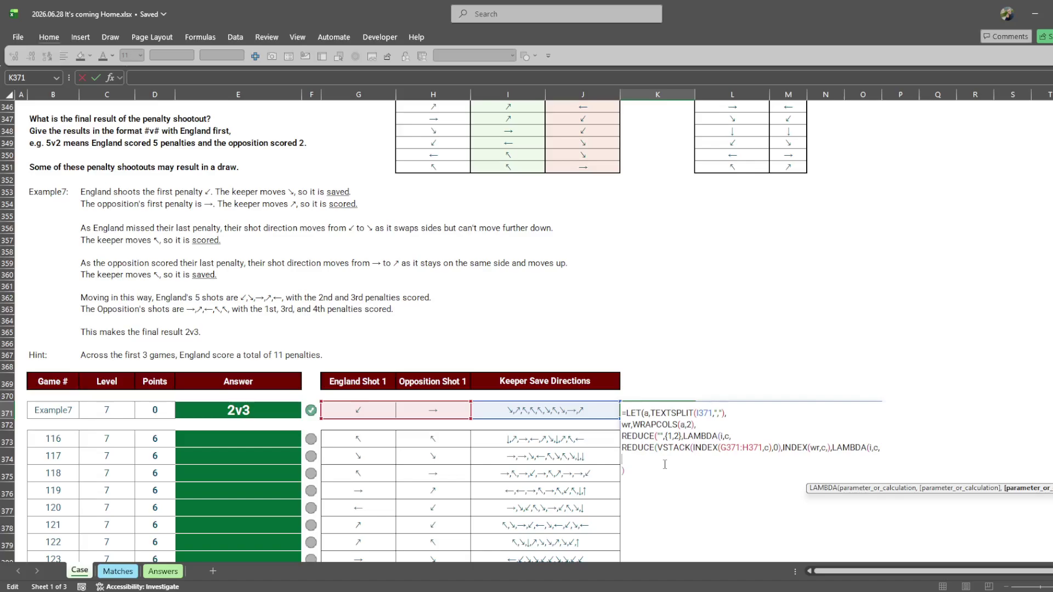
{"action": "type", "text": "LET("}
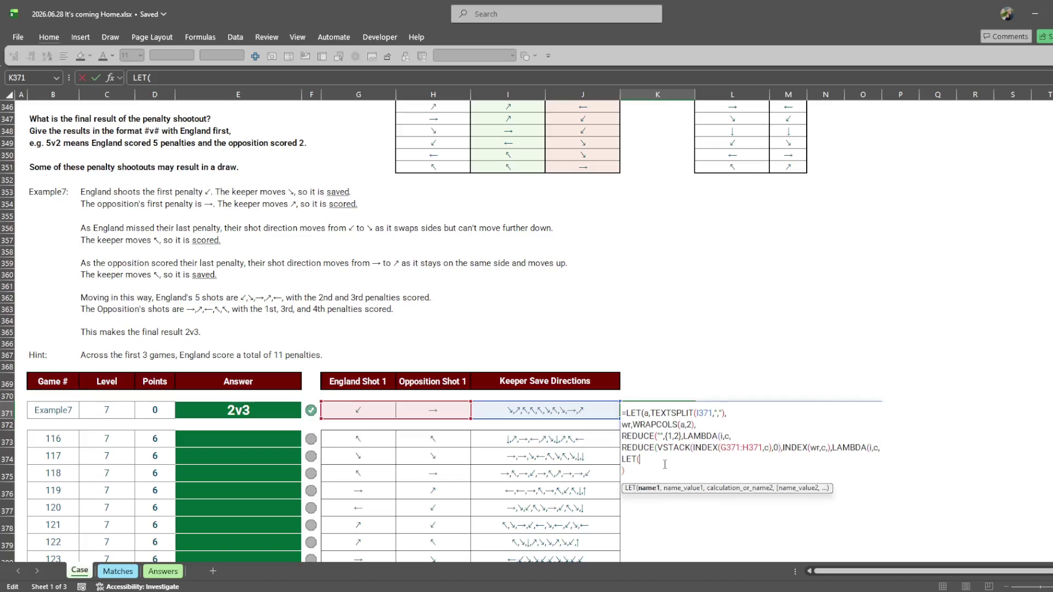
{"action": "type", "text": "sh,"}
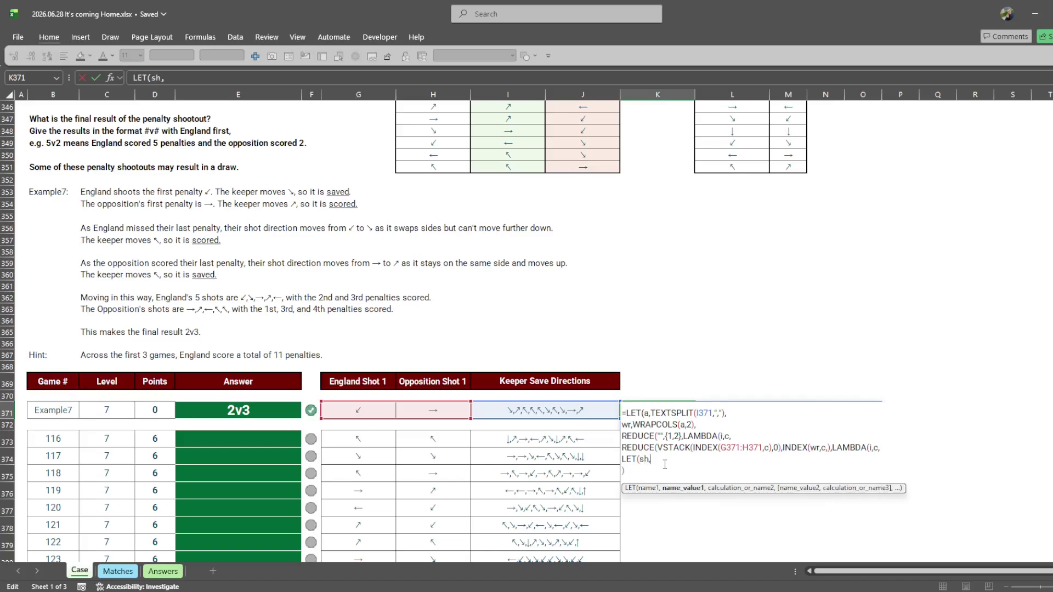
{"action": "type", "text": "INDEX(i,"}
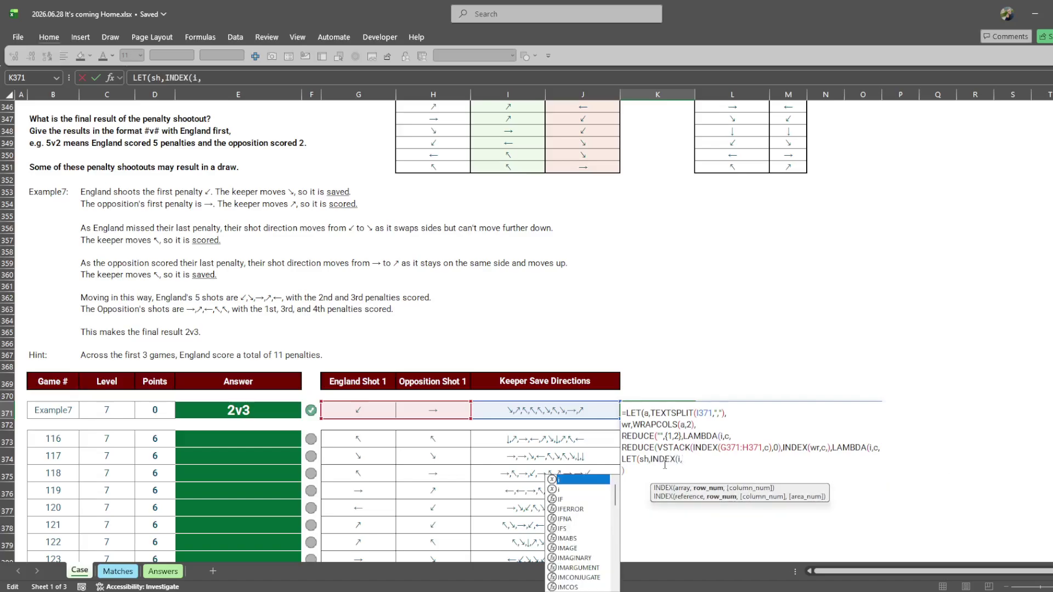
{"action": "type", "text": "1)"}
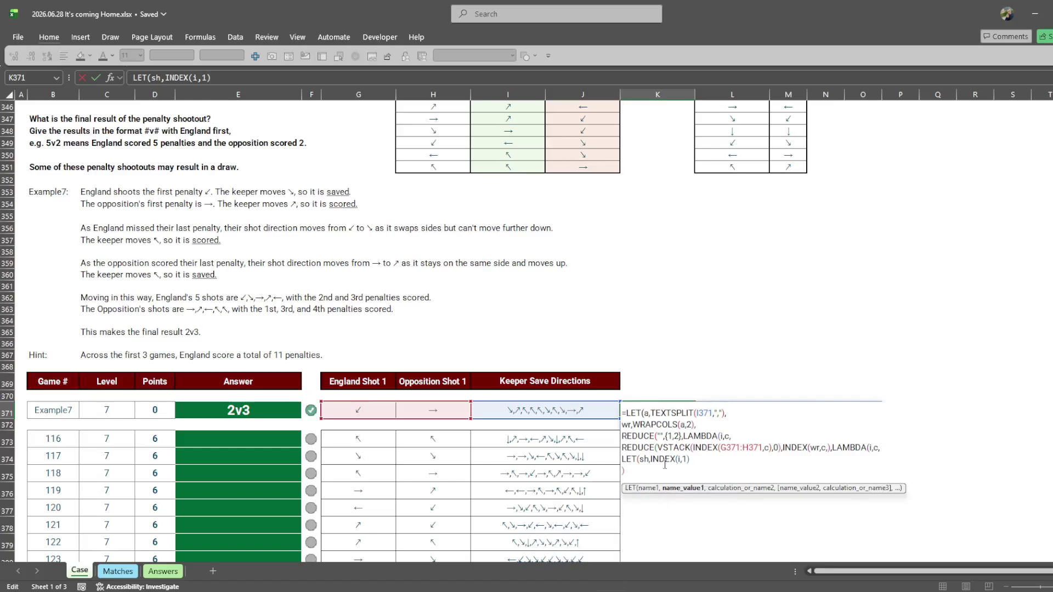
{"action": "type", "text": ","}
{"action": "key", "text": "alt+Return"}
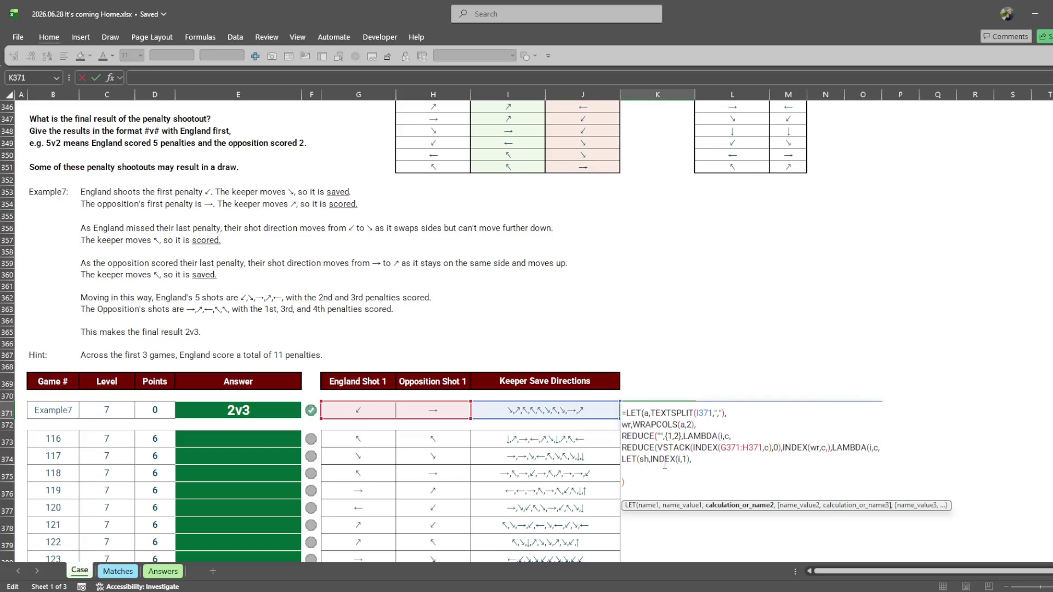
{"action": "type", "text": "go,INDEX(i,"}
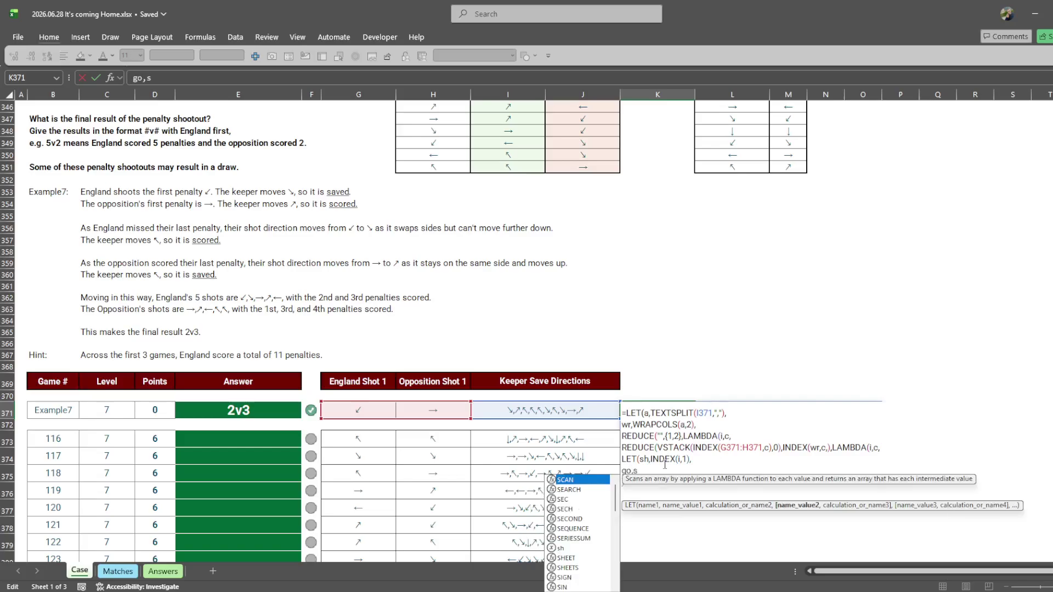
{"action": "type", "text": "2),"}
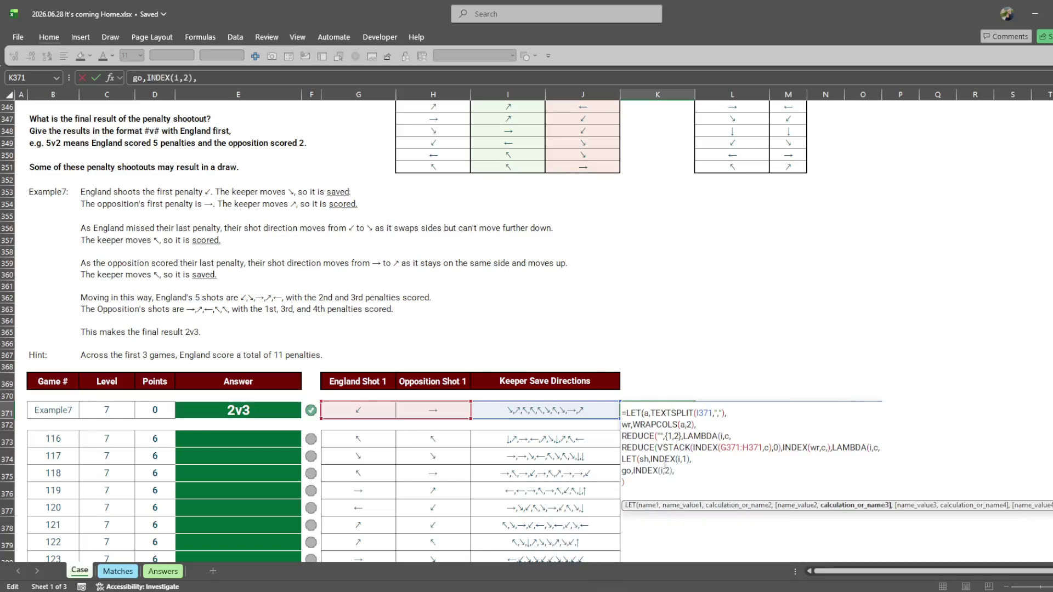
Step: Define wo on a new line of the inner LET as XLOOKUP(sh,$L$344:$L$351,$M$344:$M$351)
{"action": "key", "text": "alt+Return"}
{"action": "type", "text": "w"}
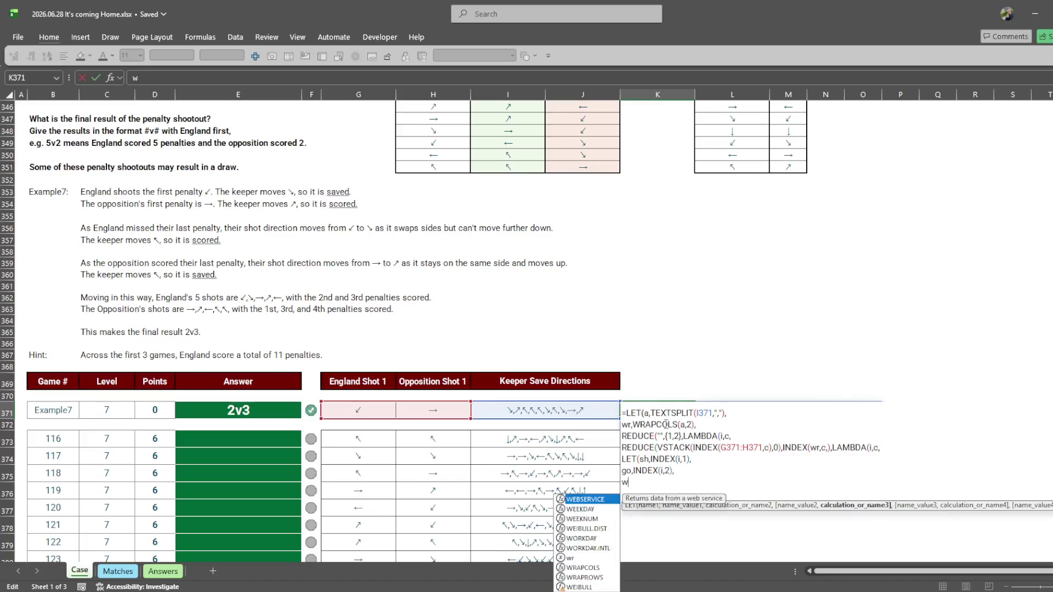
{"action": "type", "text": "o,"}
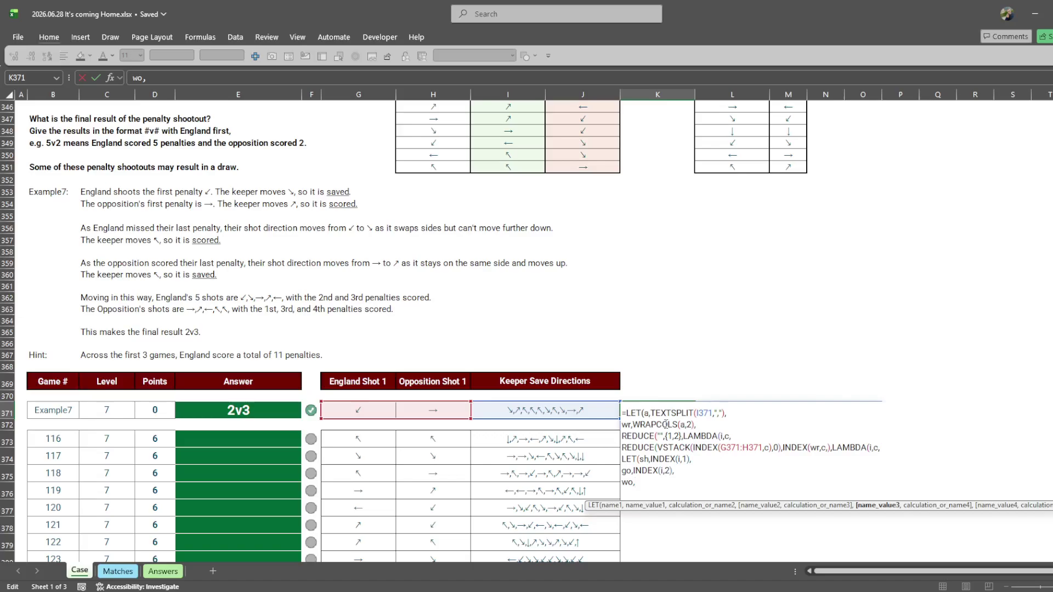
{"action": "type", "text": "XLOOKUP("}
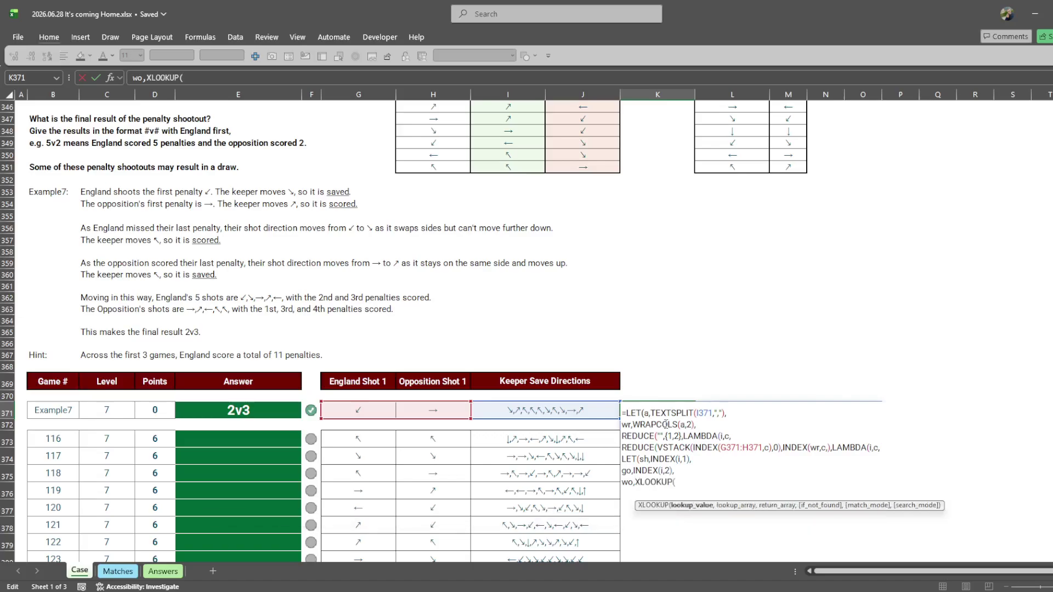
{"action": "type", "text": "sh,"}
{"action": "scroll", "coordinate": [664, 424], "scroll_direction": "up", "scroll_amount": 2}
{"action": "left_click_drag", "start_coordinate": [748, 155], "coordinate": [800, 159]}
{"action": "key", "text": "F4"}
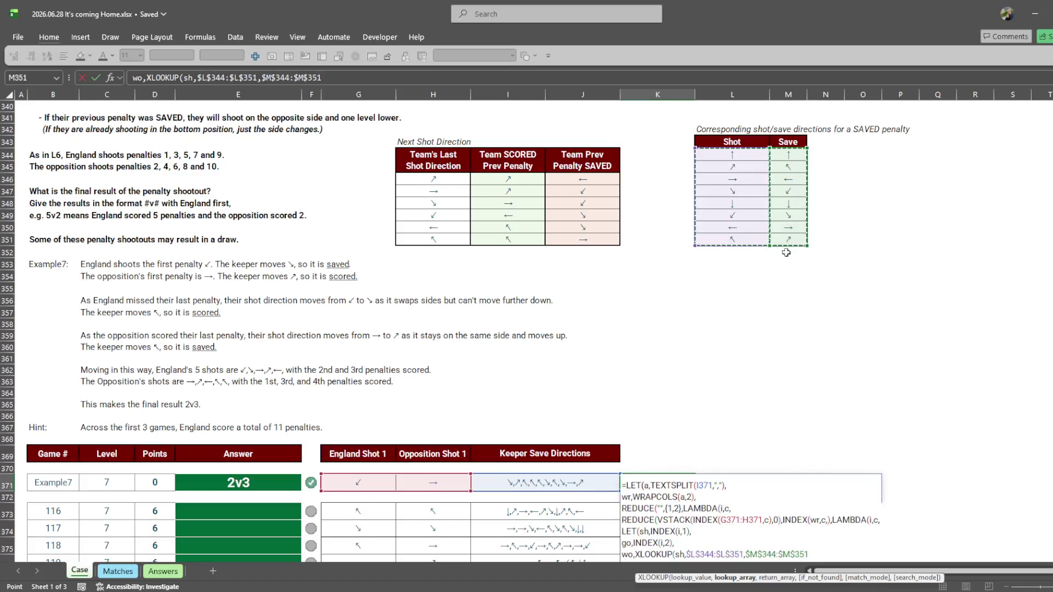
{"action": "scroll", "coordinate": [768, 307], "scroll_direction": "down", "scroll_amount": 3}
{"action": "type", "text": ")"}
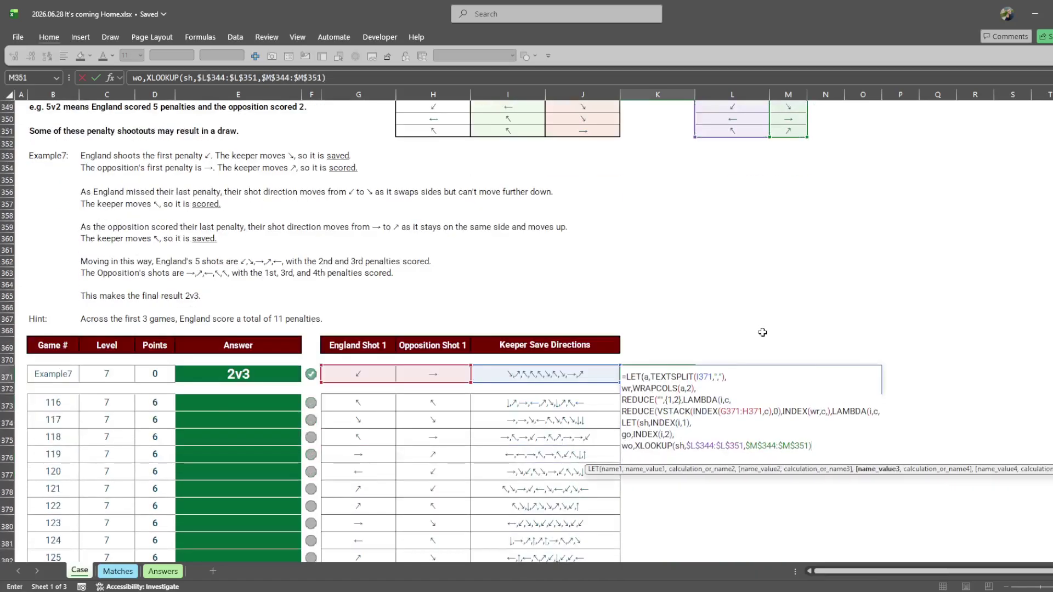
{"action": "type", "text": ","}
Step: Define sav on a new line of the inner LET as wo=c
{"action": "key", "text": "alt+Return"}
{"action": "type", "text": "sav"}
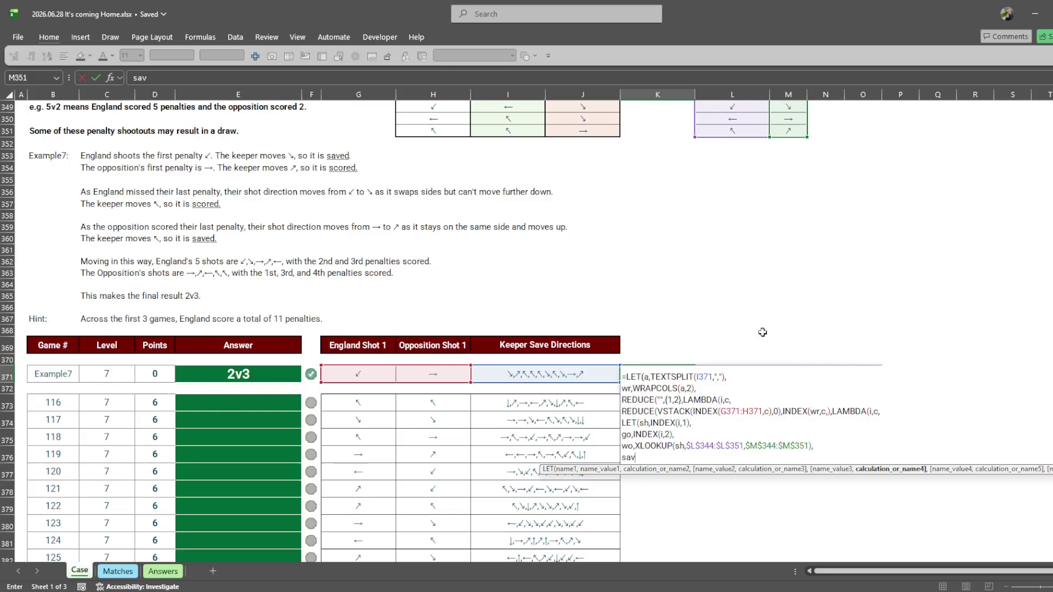
{"action": "type", "text": ",wo"}
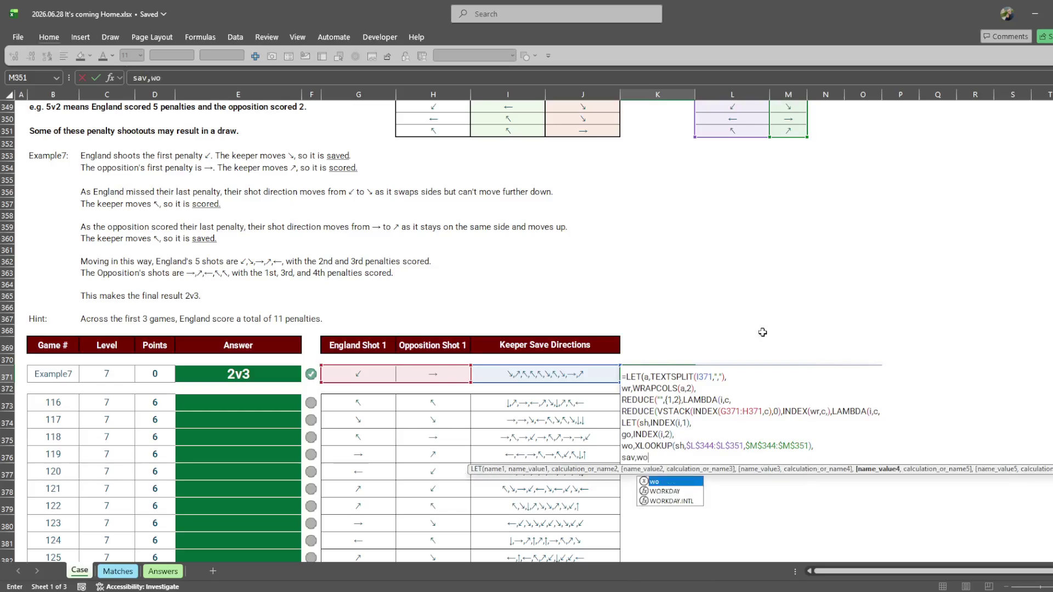
{"action": "type", "text": "=c"}
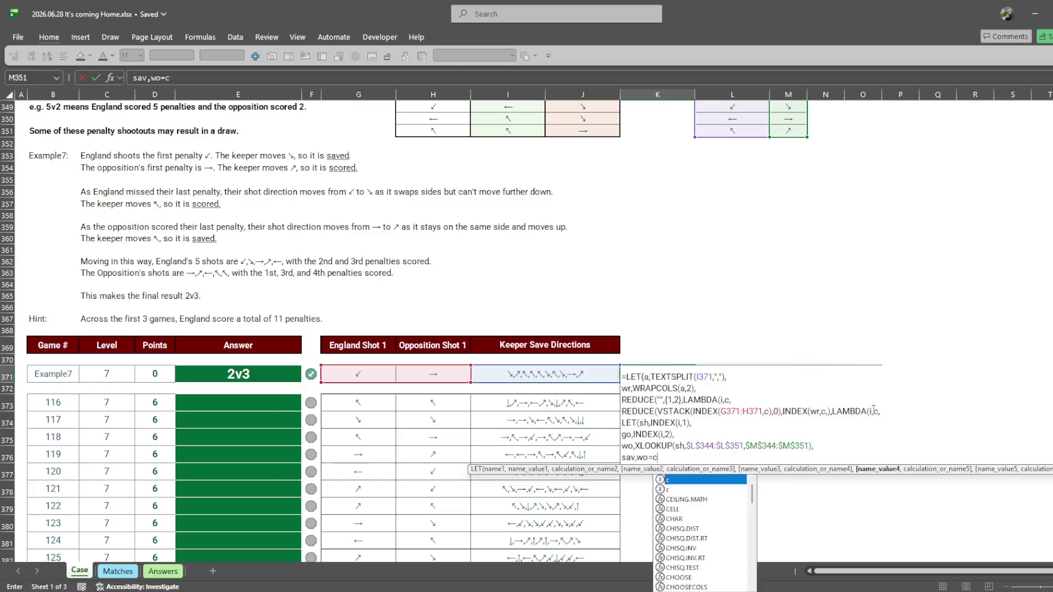
{"action": "type", "text": ","}
Step: On a new line of the inner LET, begin VSTACK with XLOOKUP of sh in the last-shot directions $H$346:$H$351
{"action": "key", "text": "alt+Return"}
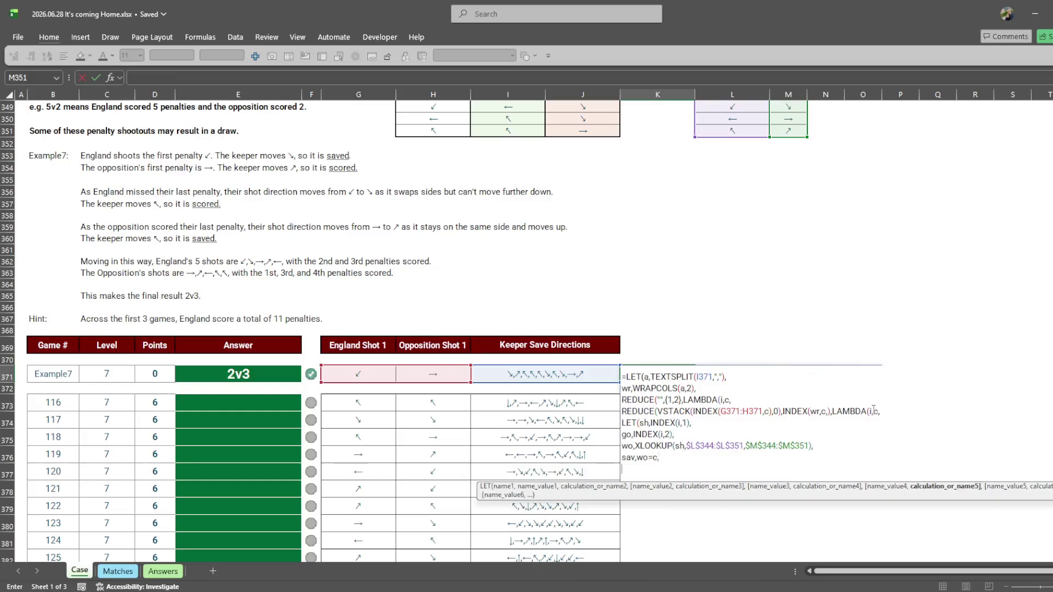
{"action": "type", "text": "vstack"}
{"action": "key", "text": "Tab"}
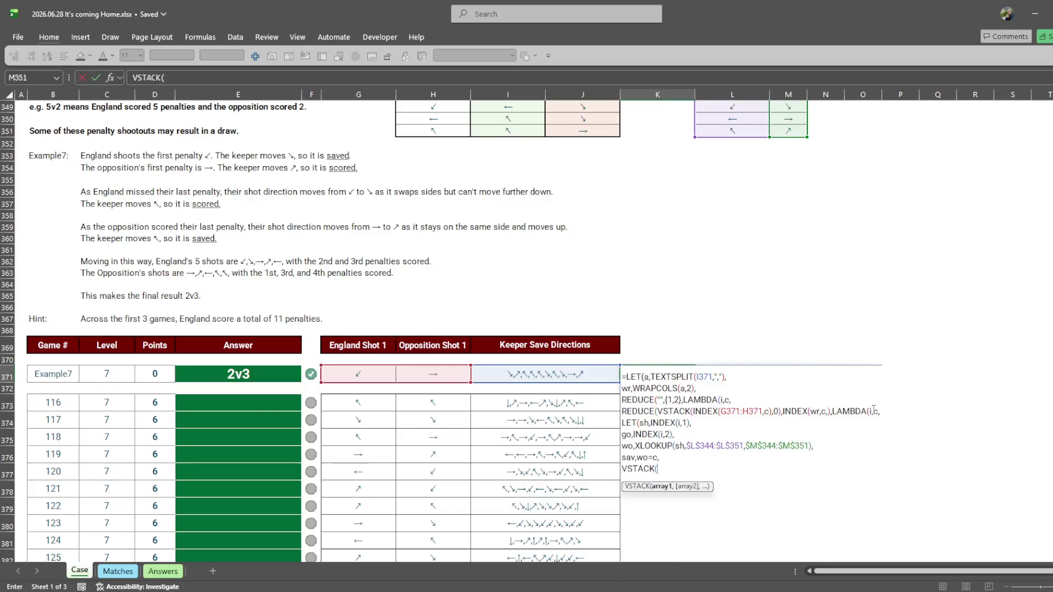
{"action": "type", "text": "xlook"}
{"action": "type", "text": "sh,"}
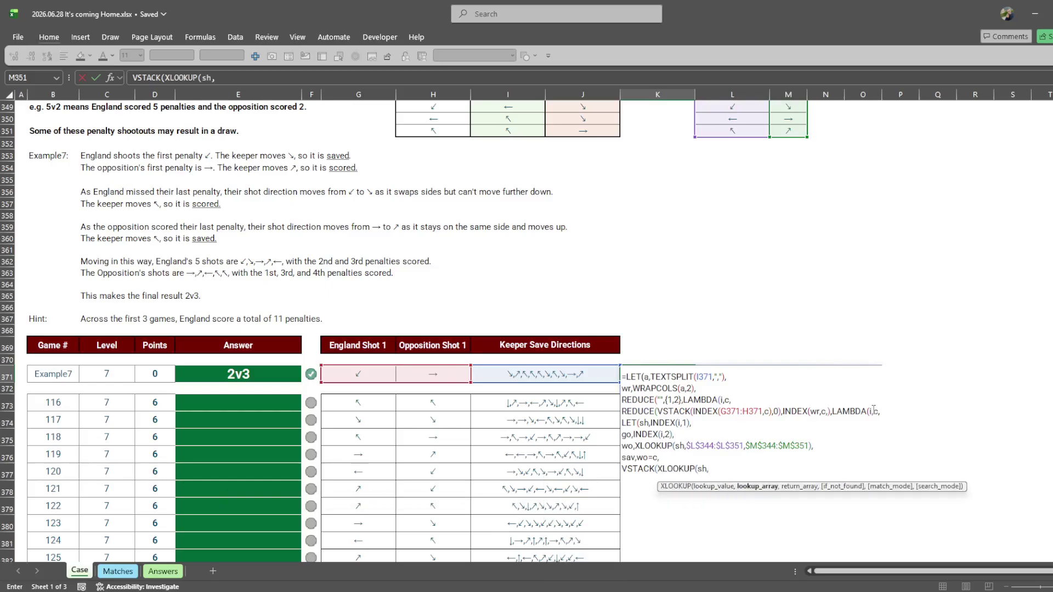
{"action": "scroll", "coordinate": [873, 410], "scroll_direction": "up", "scroll_amount": 2}
{"action": "left_click_drag", "start_coordinate": [433, 143], "coordinate": [433, 201]}
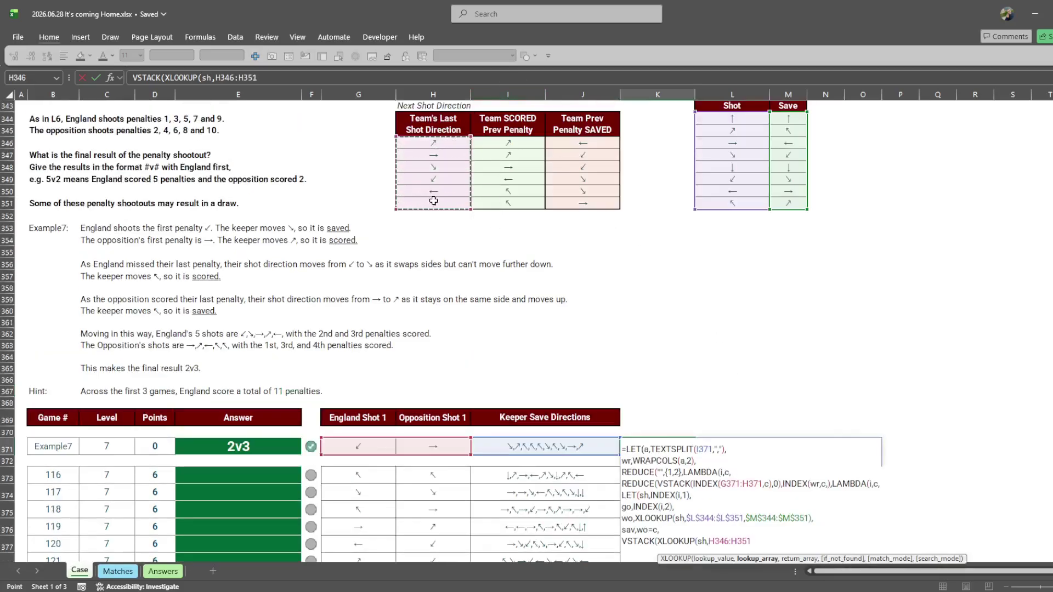
{"action": "key", "text": "F4"}
{"action": "scroll", "coordinate": [657, 439], "scroll_direction": "down", "scroll_amount": 2}
{"action": "left_click_drag", "start_coordinate": [636, 458], "coordinate": [667, 458]}
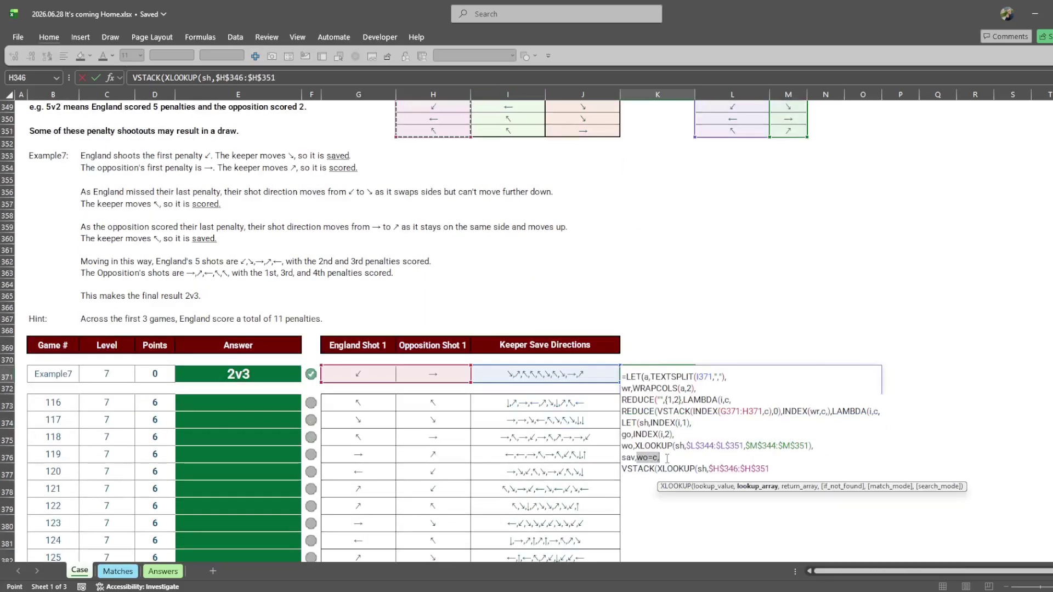
{"action": "left_click", "coordinate": [776, 477]}
{"action": "type", "text": ","}
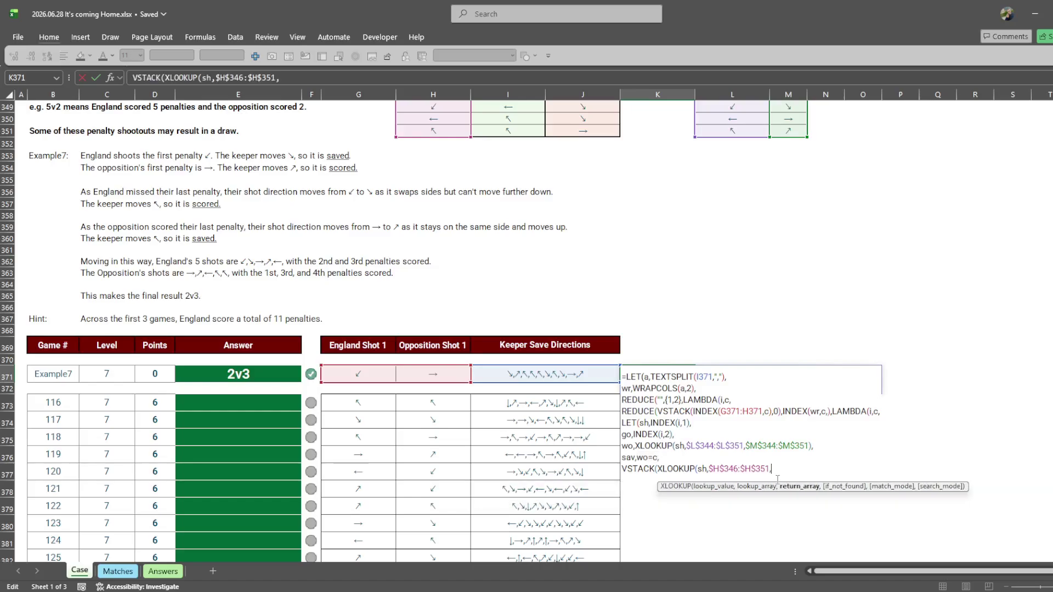
Step: Set the XLOOKUP's return array to IF(sav,$J$346:$J$351,$I$346:$I$351) and close the lookup
{"action": "type", "text": "IF(sav,"}
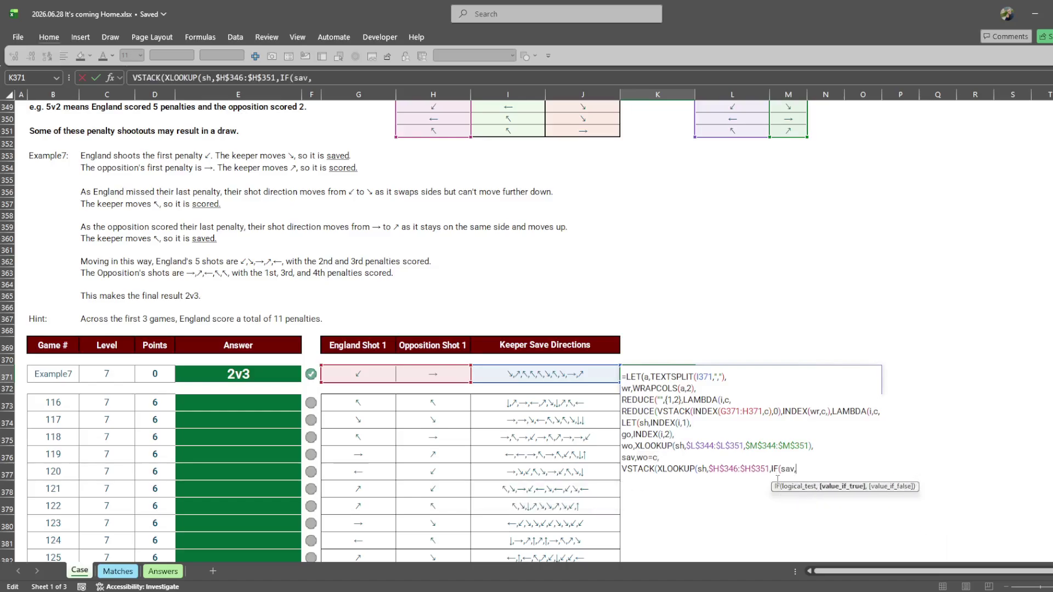
{"action": "scroll", "coordinate": [776, 478], "scroll_direction": "up", "scroll_amount": 2}
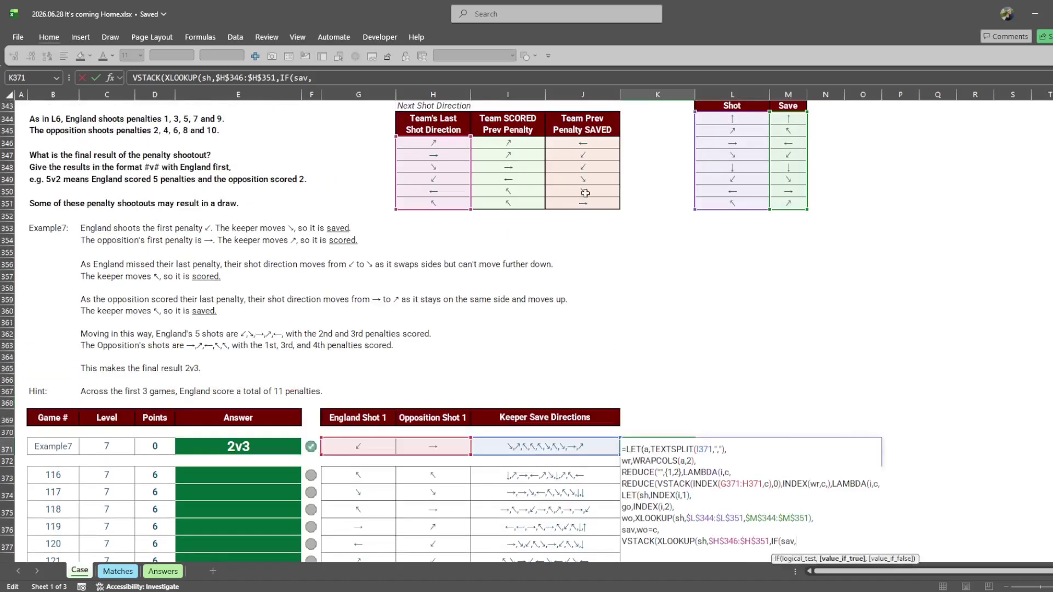
{"action": "left_click_drag", "start_coordinate": [583, 143], "coordinate": [582, 204]}
{"action": "type", "text": ","}
{"action": "left_click_drag", "start_coordinate": [507, 142], "coordinate": [522, 210]}
{"action": "key", "text": "F4"}
{"action": "scroll", "coordinate": [588, 240], "scroll_direction": "down", "scroll_amount": 2}
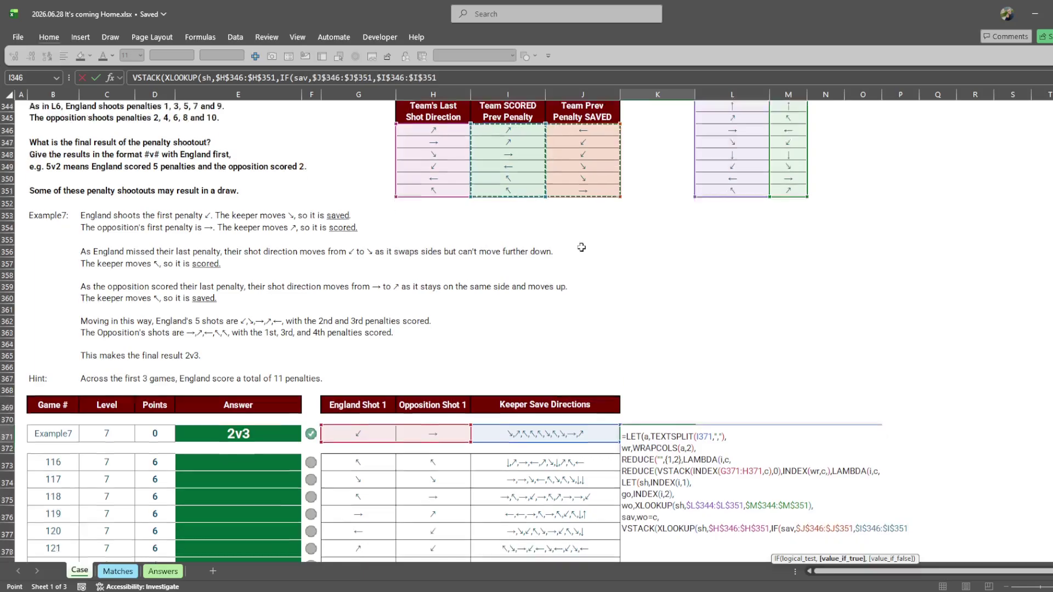
{"action": "type", "text": "))"}
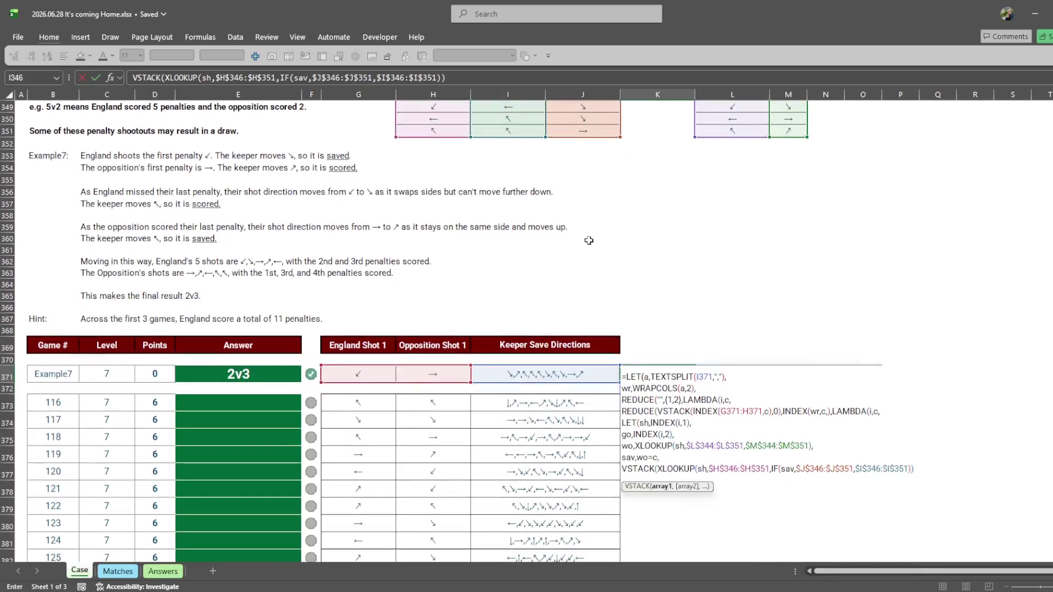
Step: Stack go+1-sav as the VSTACK's second item, close all open brackets and commit the formula in K371
{"action": "type", "text": ","}
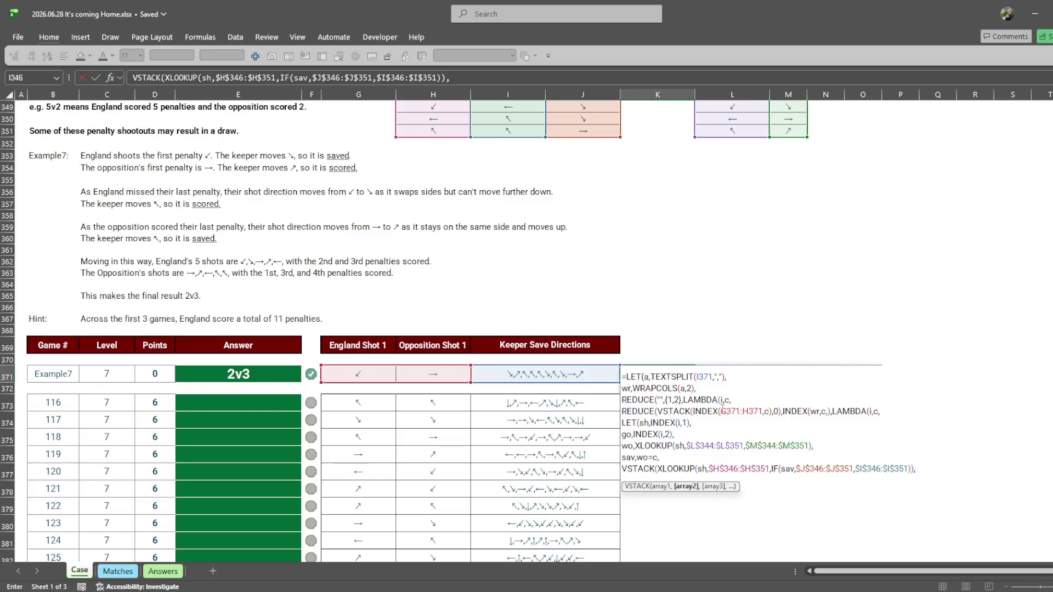
{"action": "type", "text": "go+"}
{"action": "type", "text": "1-sav"}
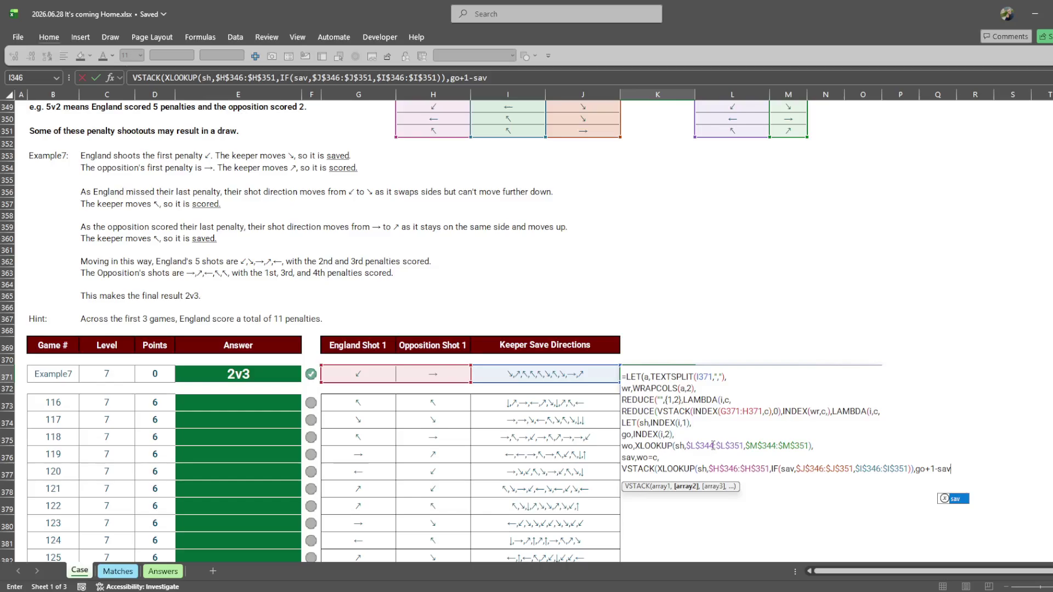
{"action": "type", "text": "))))"}
{"action": "key", "text": "Return"}
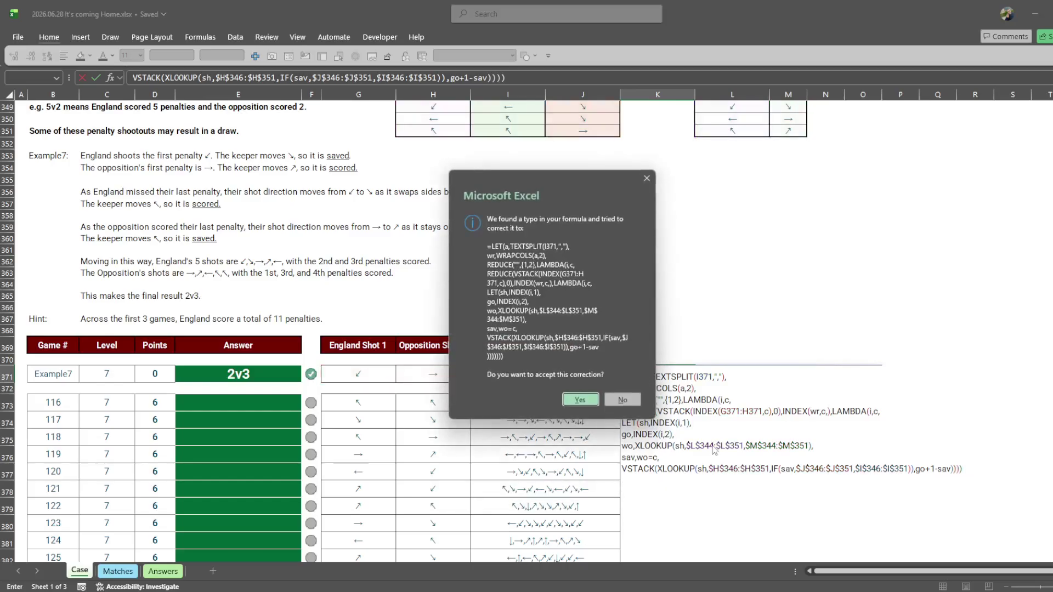
{"action": "key", "text": "n"}
{"action": "key", "text": "Return"}
{"action": "type", "text": ")))"}
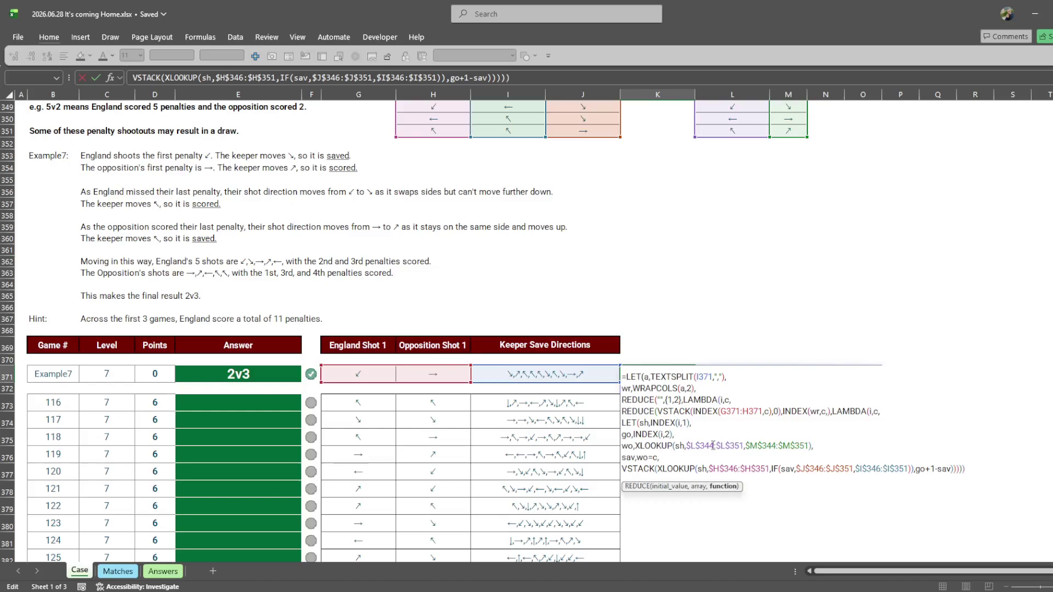
{"action": "key", "text": "Return"}
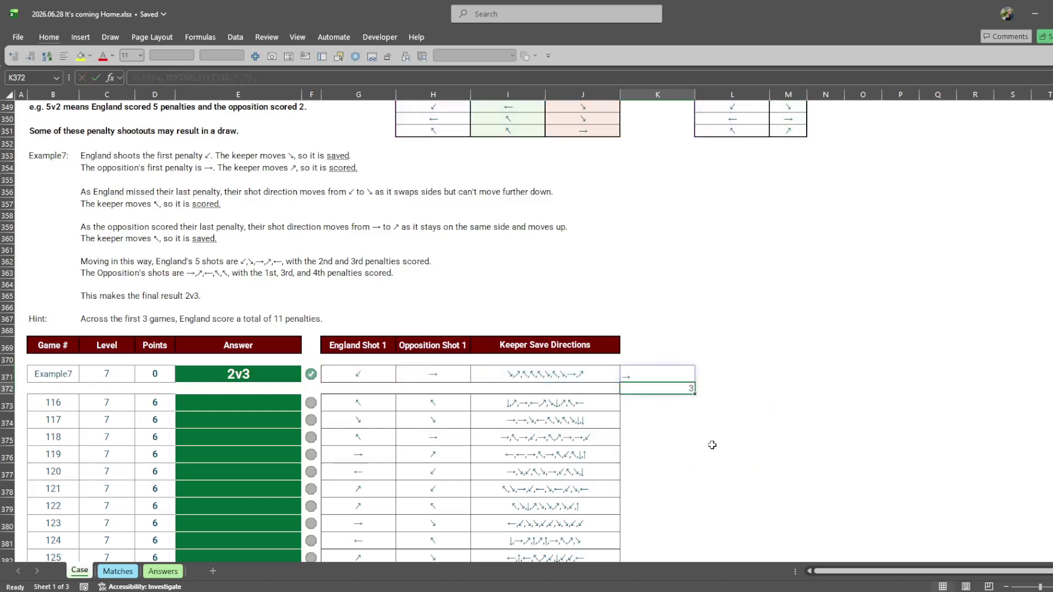
Step: Reopen K371's formula for editing at the start of the inner REDUCE
{"action": "left_click", "coordinate": [686, 368]}
{"action": "double_click", "coordinate": [686, 368]}
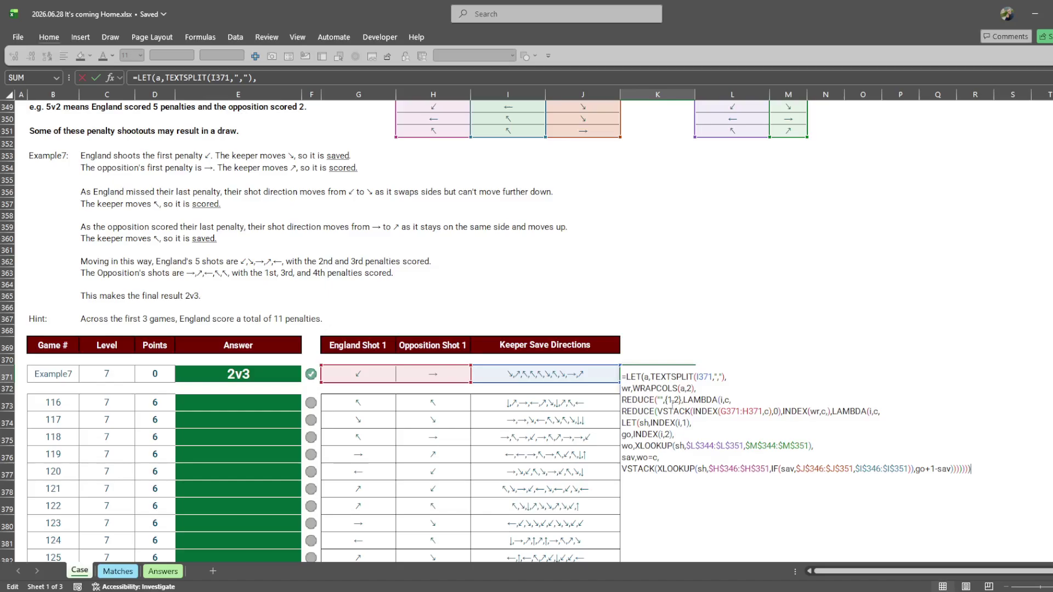
{"action": "left_click", "coordinate": [757, 398]}
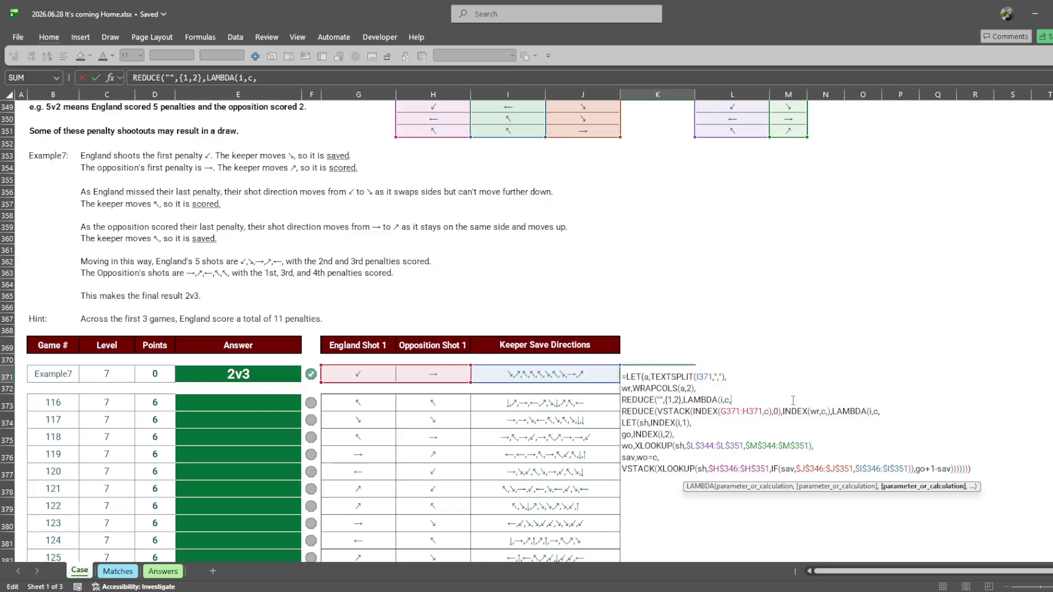
{"action": "key", "text": "Right"}
{"action": "type", "text": "MAX("}
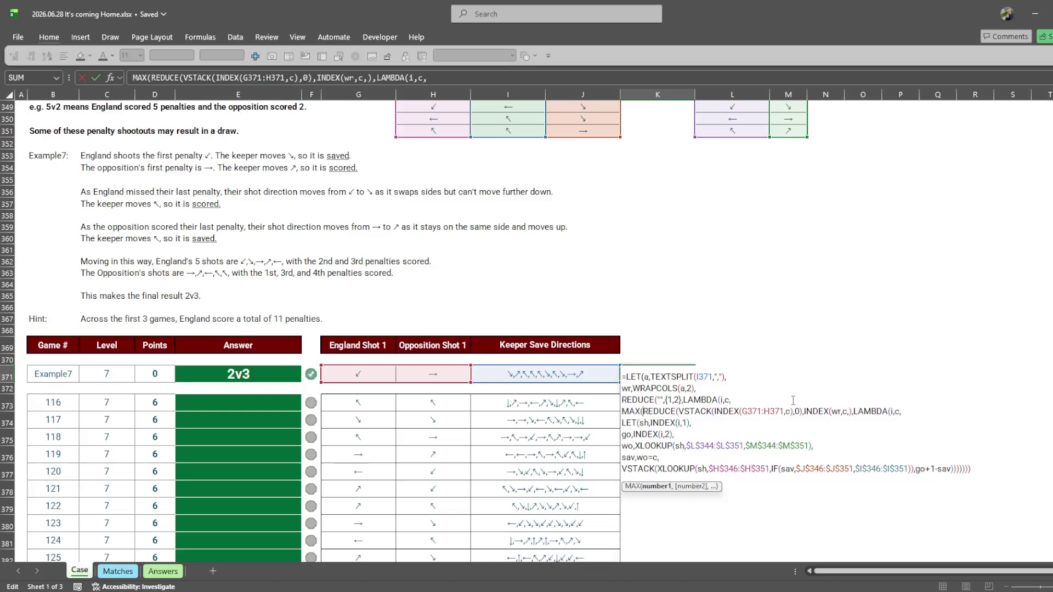
{"action": "key", "text": "BackSpace"}
{"action": "key", "text": "BackSpace"}
{"action": "key", "text": "BackSpace"}
{"action": "key", "text": "BackSpace"}
Step: Wrap the inner REDUCE in SUM, add its closing bracket at the formula's end and commit it
{"action": "type", "text": "SUM("}
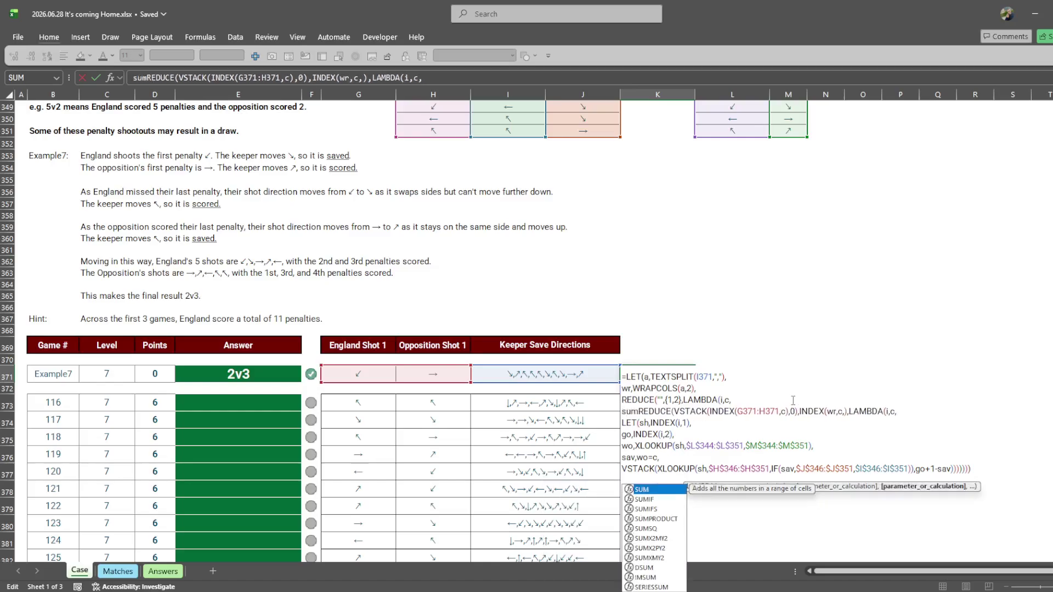
{"action": "key", "text": "ctrl+End"}
{"action": "type", "text": ")"}
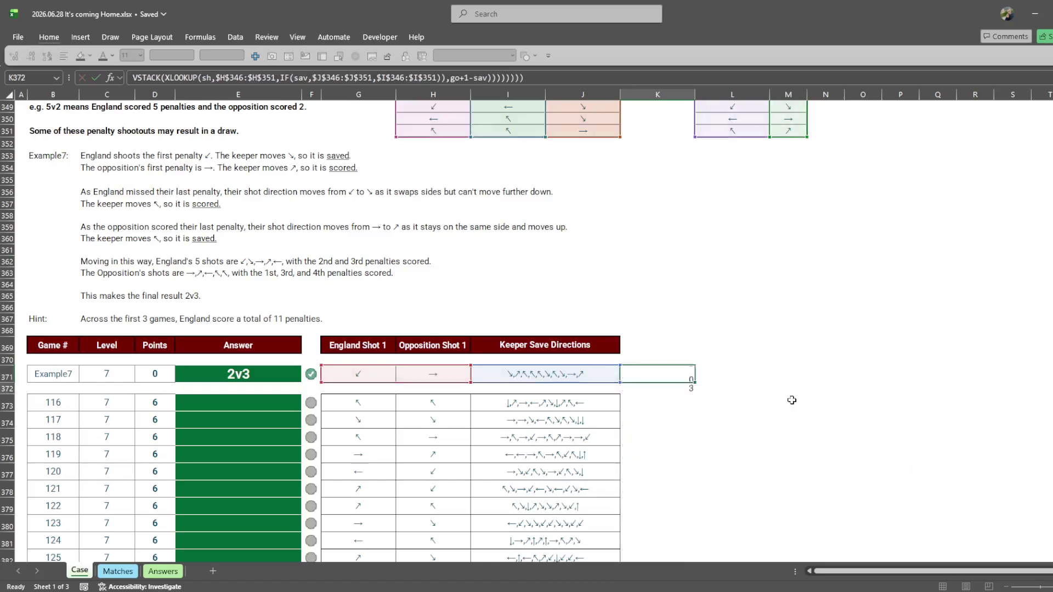
{"action": "key", "text": "Return"}
Step: Prefix the SUM in K371's outer LAMBDA with i& so each team's goals are concatenated
{"action": "left_click", "coordinate": [792, 400]}
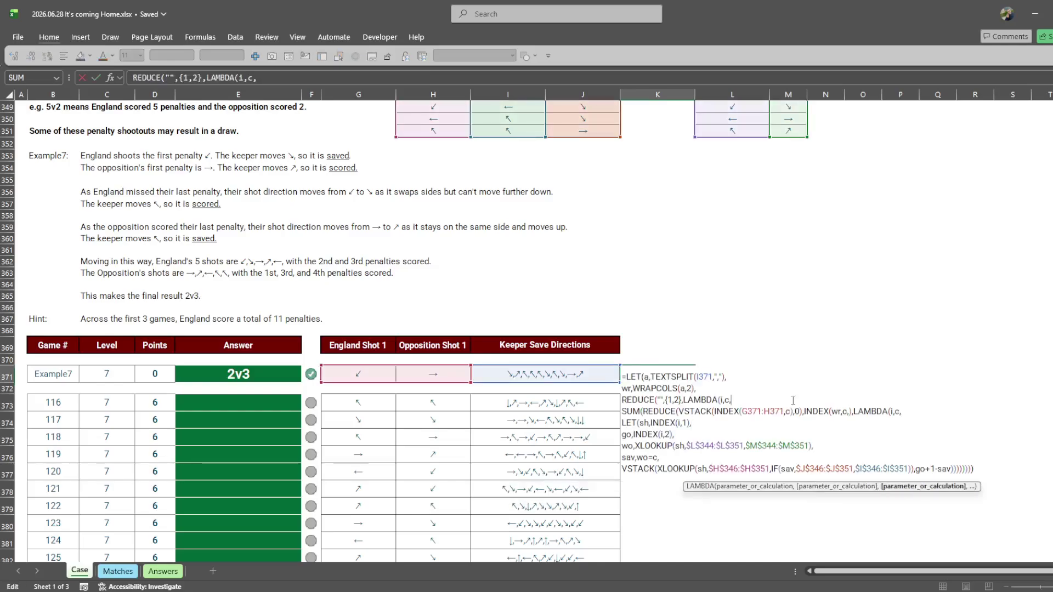
{"action": "key", "text": "Right"}
{"action": "type", "text": "i"}
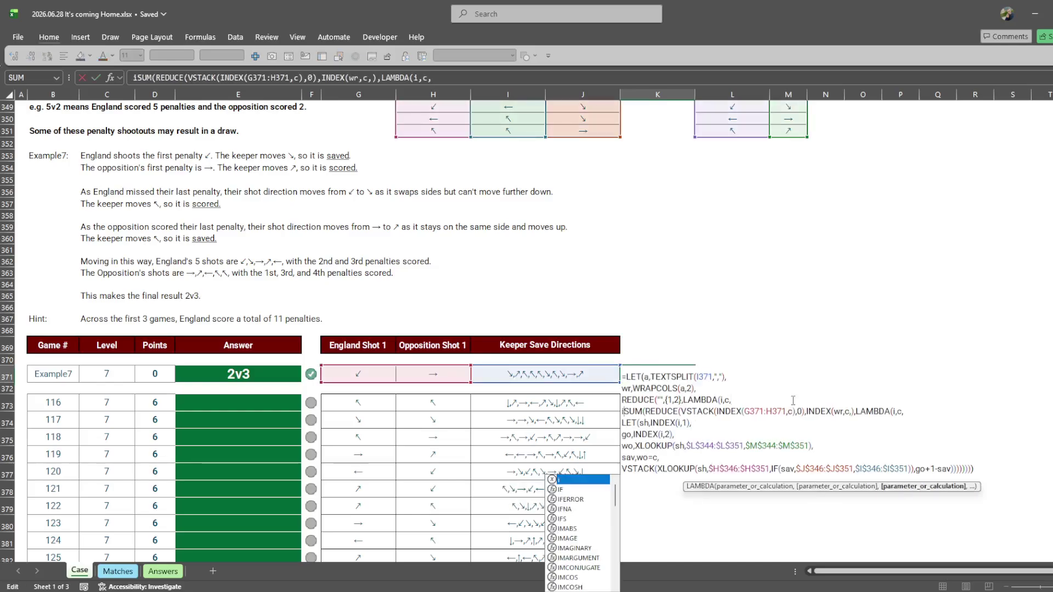
{"action": "key", "text": "BackSpace"}
{"action": "type", "text": "i"}
{"action": "key", "text": "BackSpace"}
{"action": "key", "text": "Return"}
Step: Open a REPLACE function in front of the outer REDUCE in K371's formula
{"action": "key", "text": "Up"}
{"action": "key", "text": "F2"}
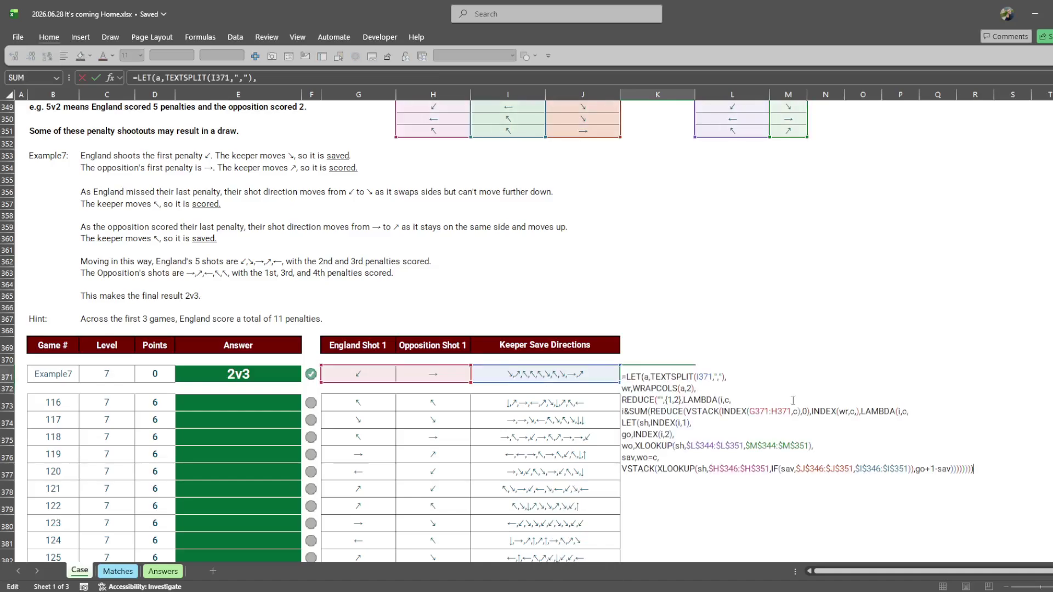
{"action": "key", "text": "Escape"}
{"action": "key", "text": "F2"}
{"action": "left_click", "coordinate": [665, 401]}
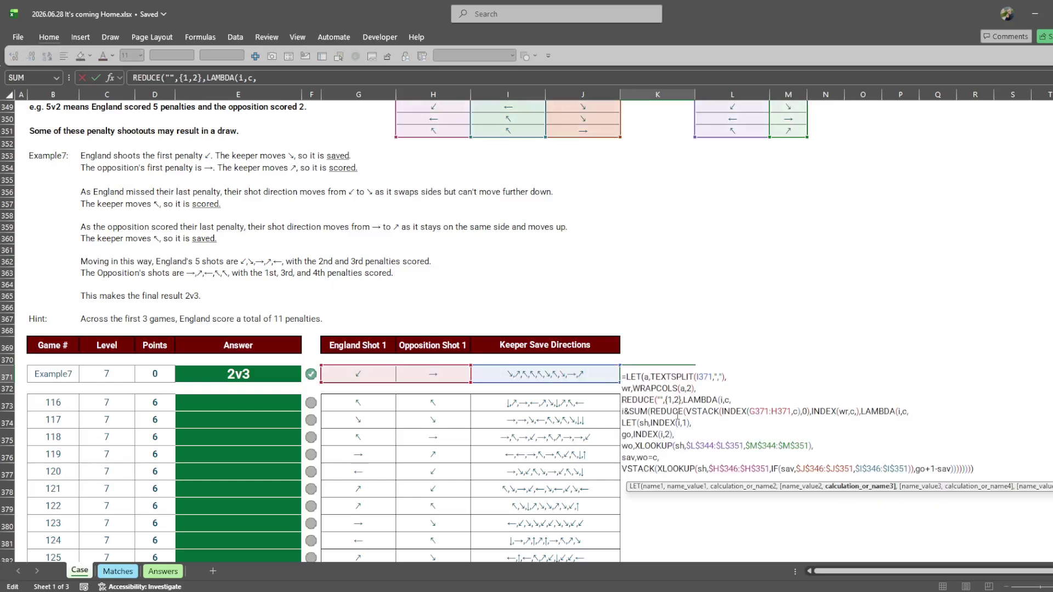
{"action": "type", "text": "REPLACE("}
Step: Complete the REPLACE so it inserts "v" at position 2 without overwriting characters, and commit the formula
{"action": "key", "text": "Down"}
{"action": "key", "text": "Down"}
{"action": "key", "text": "Down"}
{"action": "key", "text": "Down"}
{"action": "key", "text": "Down"}
{"action": "key", "text": "Down"}
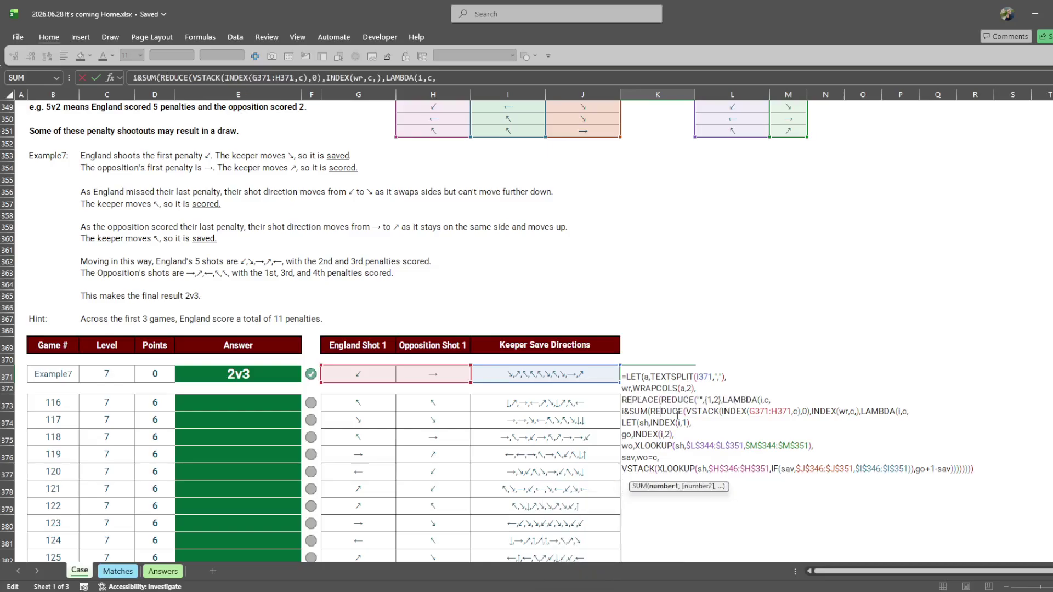
{"action": "key", "text": "BackSpace"}
{"action": "type", "text": ","}
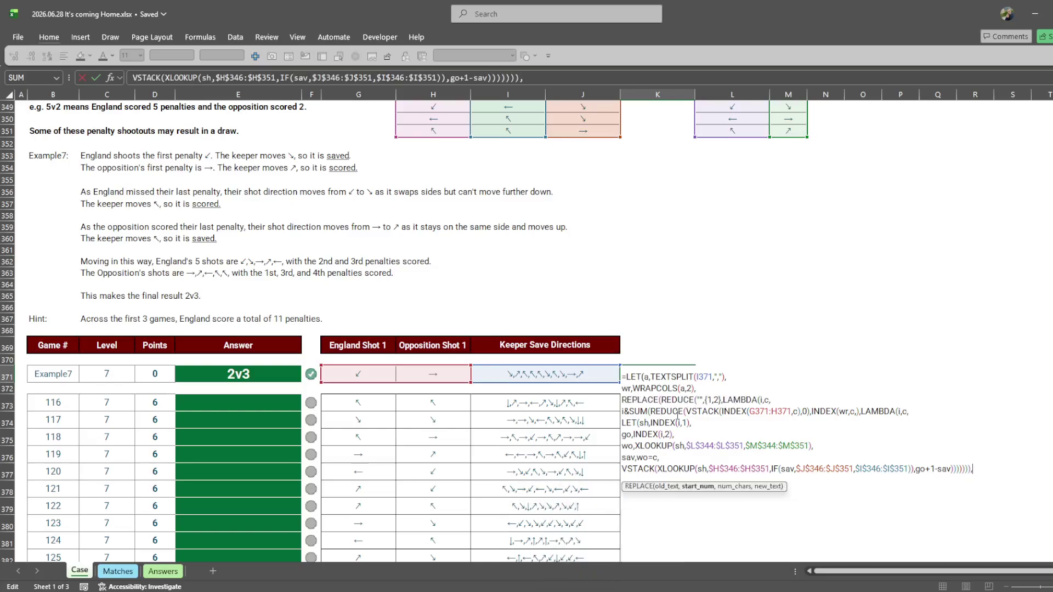
{"action": "type", "text": "2,0"}
{"action": "key", "text": "BackSpace"}
{"action": "type", "text": ",\"v\"))"}
{"action": "key", "text": "Return"}
Step: Copy K371's formula to K373:K397 for all the Level 7 games
{"action": "key", "text": "Up"}
{"action": "key", "text": "ctrl+c"}
{"action": "key", "text": "Down"}
{"action": "key", "text": "Down"}
{"action": "key", "text": "ctrl+v"}
{"action": "key", "text": "Left"}
{"action": "key", "text": "ctrl+Down"}
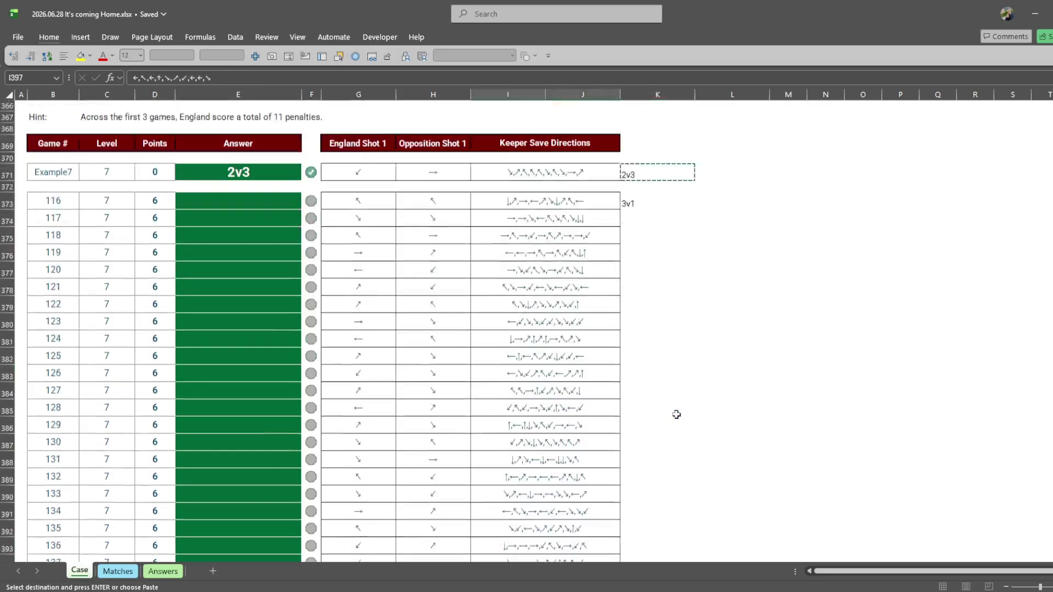
{"action": "key", "text": "Right"}
{"action": "key", "text": "ctrl+shift+Up"}
{"action": "key", "text": "ctrl+v"}
Step: Paste the results from K373:K397 as values into the Answer cells E373:E397
{"action": "key", "text": "ctrl+c"}
{"action": "key", "text": "ctrl+Up"}
{"action": "key", "text": "Left"}
{"action": "key", "text": "Left"}
{"action": "key", "text": "Left"}
{"action": "key", "text": "Left"}
{"action": "key", "text": "Left"}
{"action": "key", "text": "ctrl+shift+v"}
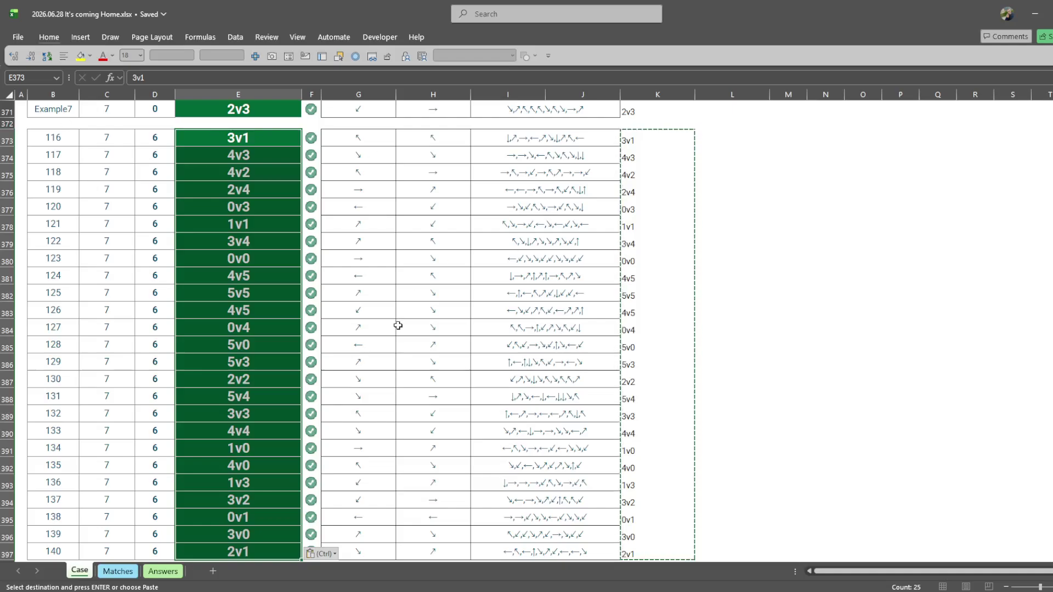
Step: Inspect the copied formula in K374 and review the Level 7 answers alongside the hint
{"action": "left_click", "coordinate": [643, 151]}
{"action": "key", "text": "F2"}
{"action": "key", "text": "Escape"}
{"action": "scroll", "coordinate": [661, 176], "scroll_direction": "up", "scroll_amount": 2}
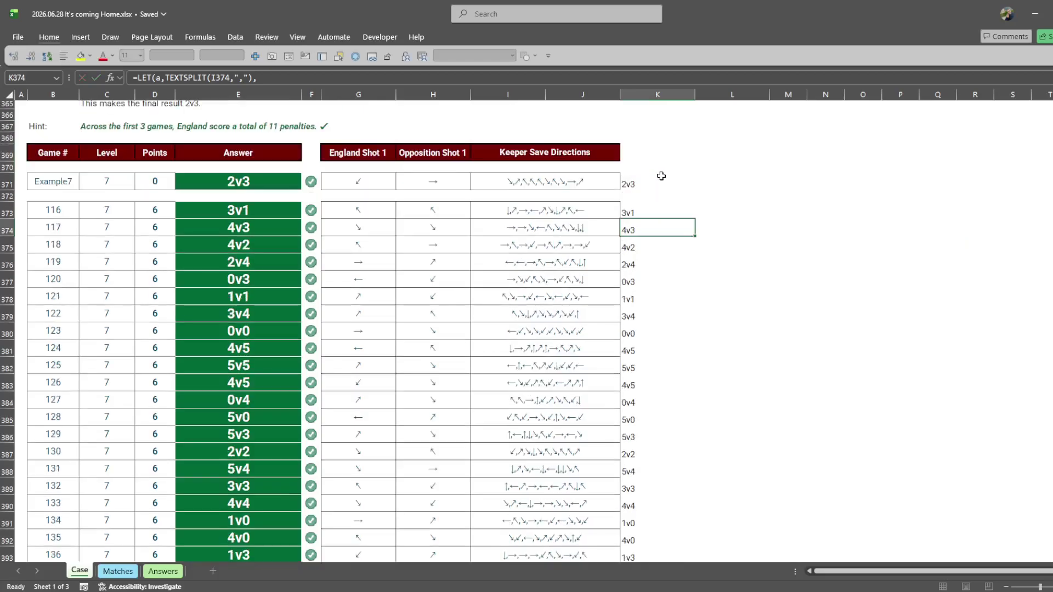
{"action": "key", "text": "Up"}
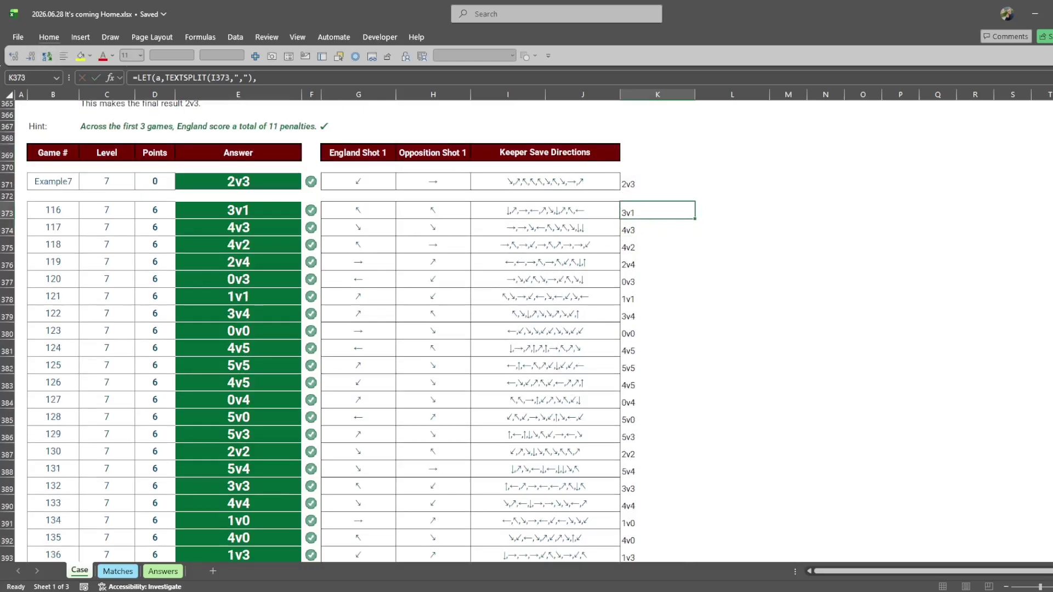